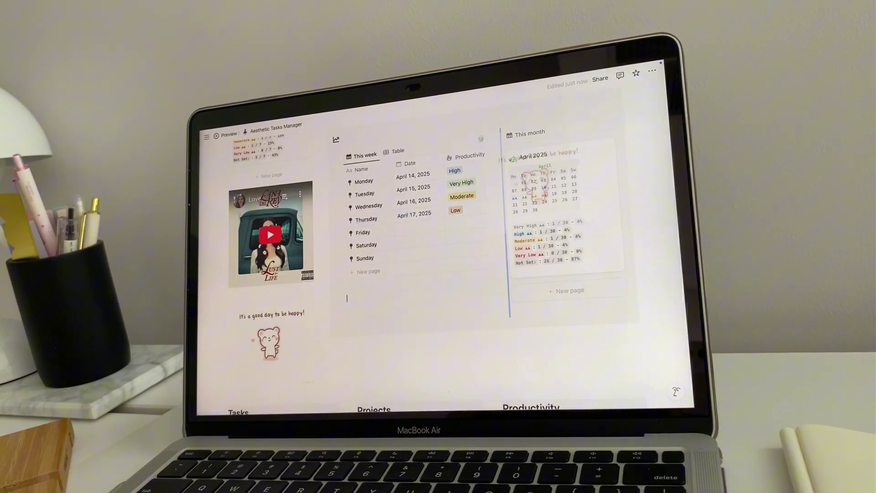
# - Turn on Full width for the Aesthetic Tasks Manager page
pyautogui.scroll(20, 346, 298)
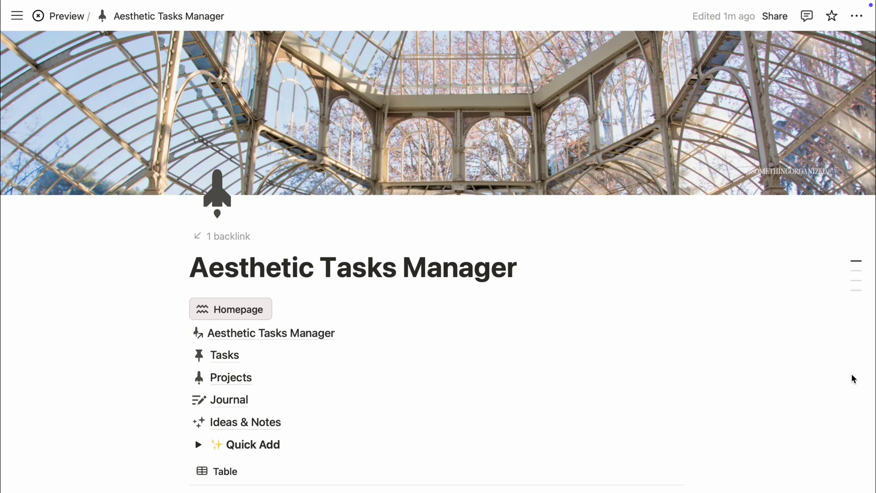
pyautogui.scroll(-2, 851, 373)
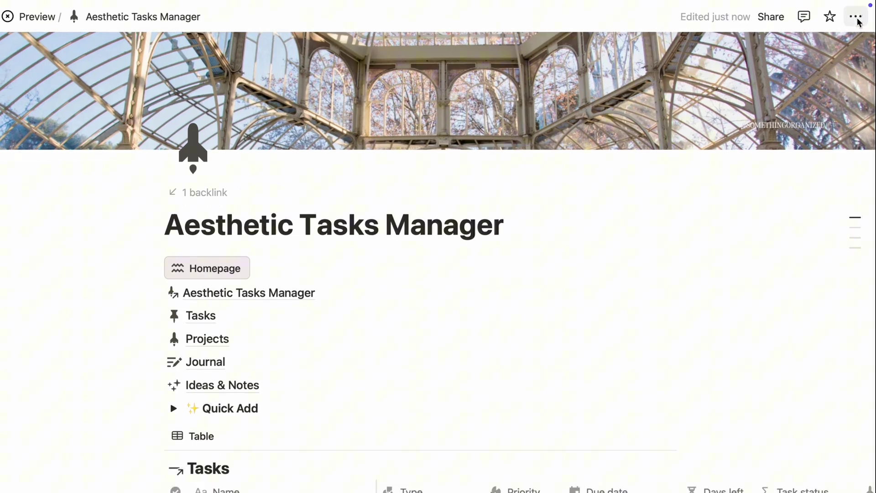
pyautogui.click(857, 18)
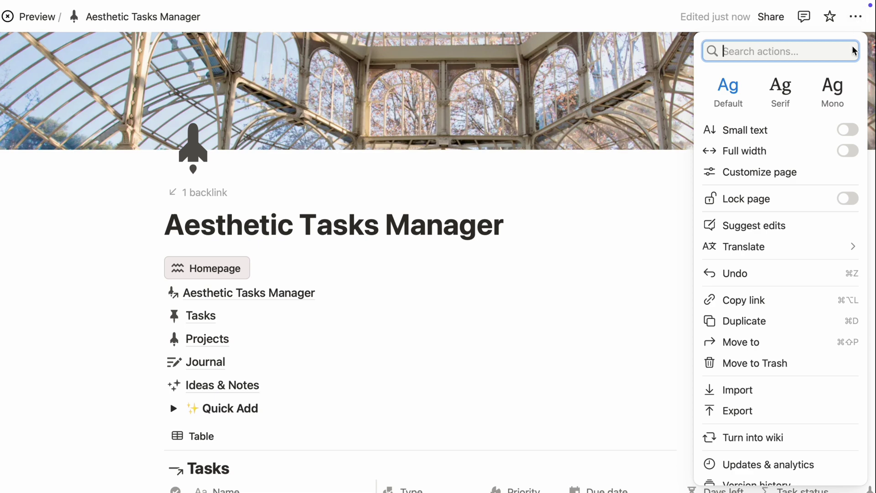
pyautogui.click(848, 151)
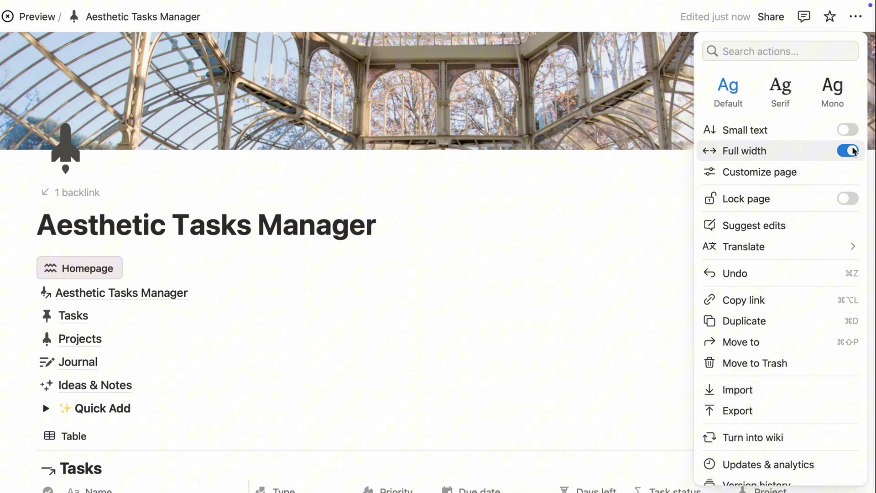
# - Set Backlinks to Off in the page's Customize page options
pyautogui.click(801, 174)
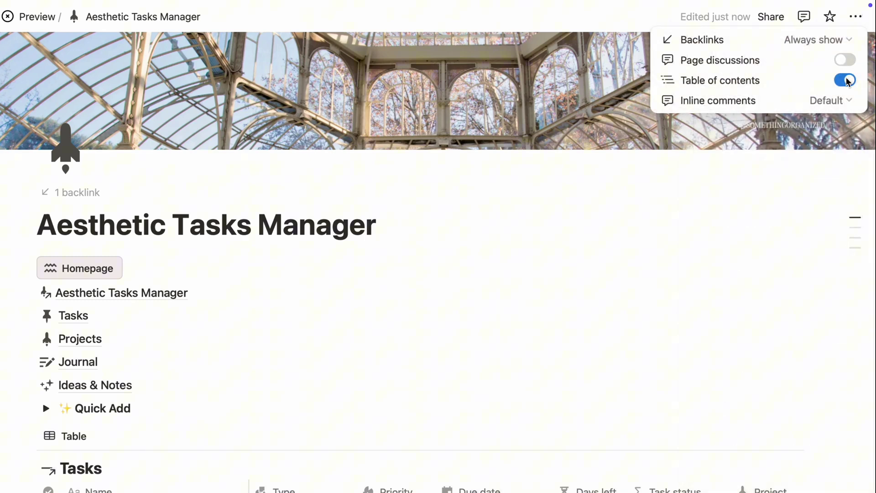
pyautogui.click(837, 39)
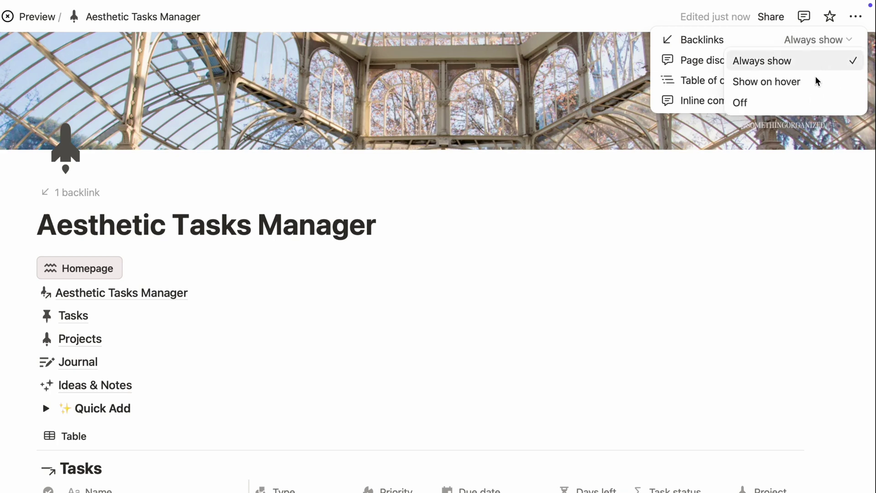
pyautogui.click(814, 101)
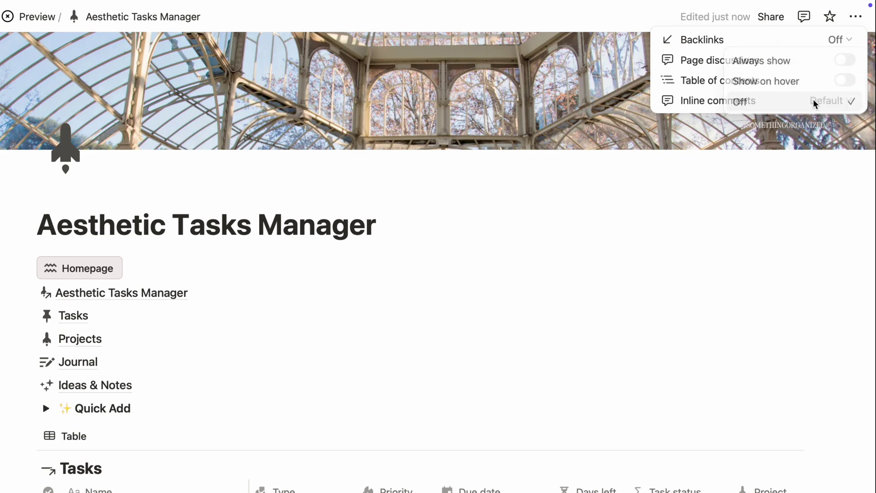
pyautogui.click(750, 236)
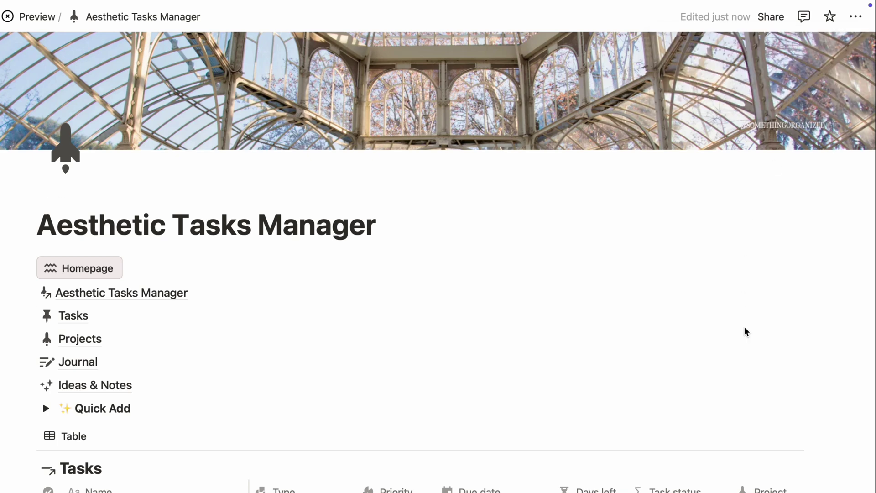
pyautogui.scroll(-3, 746, 331)
# - Insert a 2-column block below the Homepage button using /columns
pyautogui.click(406, 111)
pyautogui.press('Return')
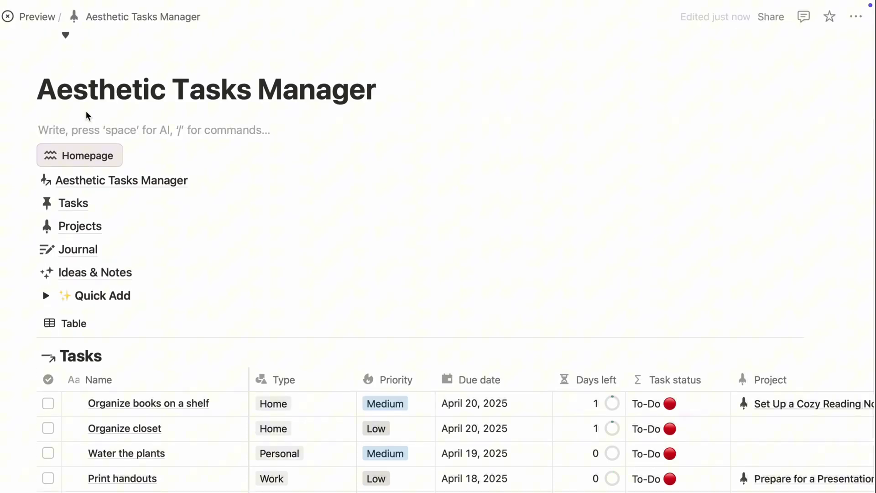
pyautogui.moveTo(25, 135); pyautogui.dragTo(93, 159)
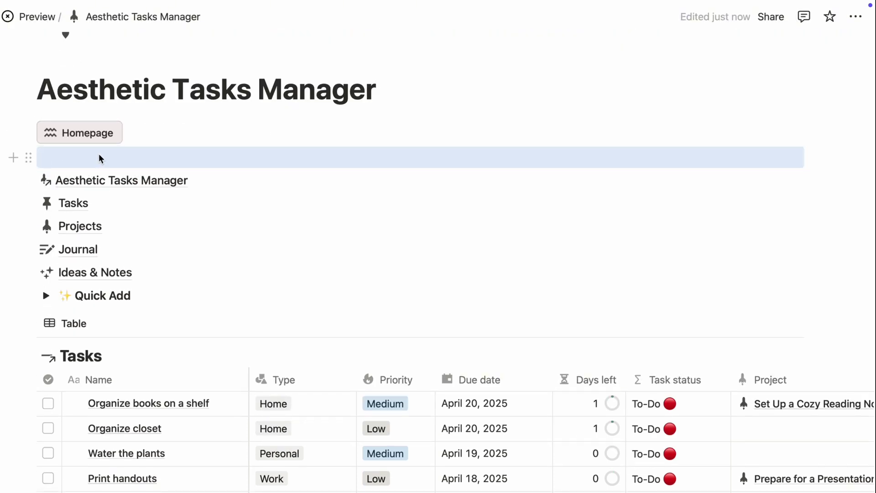
pyautogui.click(99, 158)
pyautogui.write('/colu')
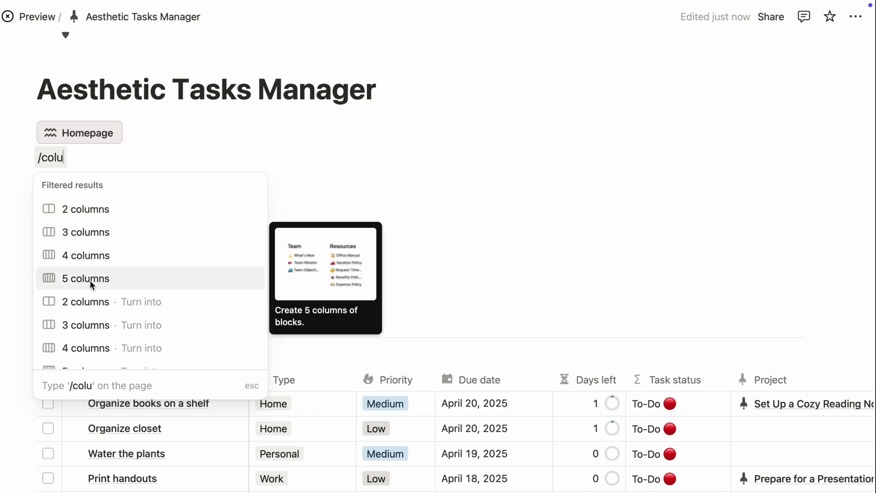
pyautogui.click(93, 214)
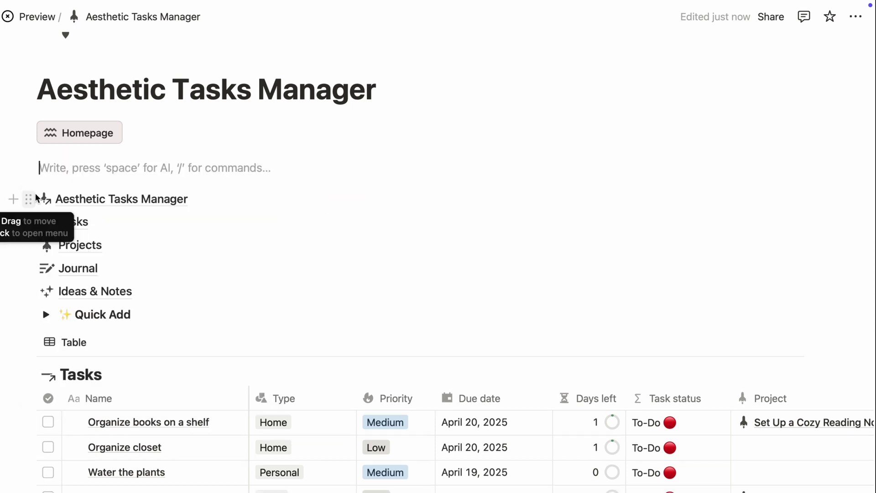
# - Move the six navigation links into the left column and the Tasks table into the right
pyautogui.moveTo(35, 190); pyautogui.dragTo(145, 317)
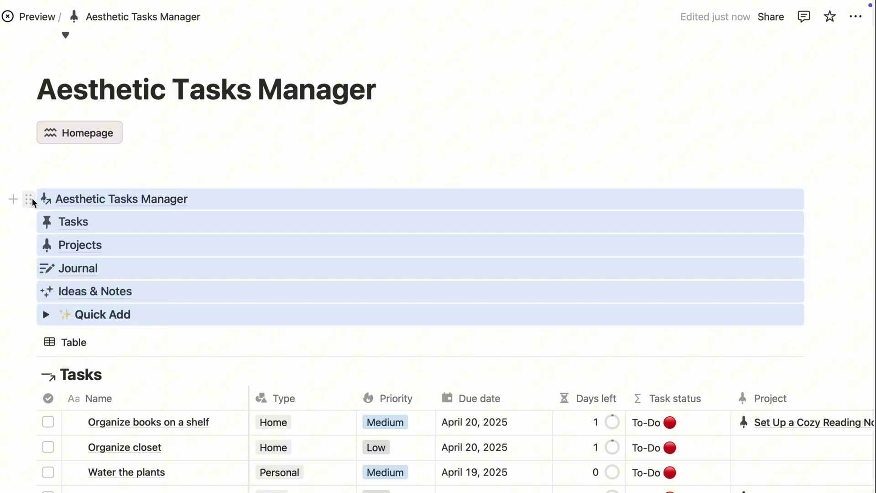
pyautogui.moveTo(27, 197); pyautogui.dragTo(28, 167)
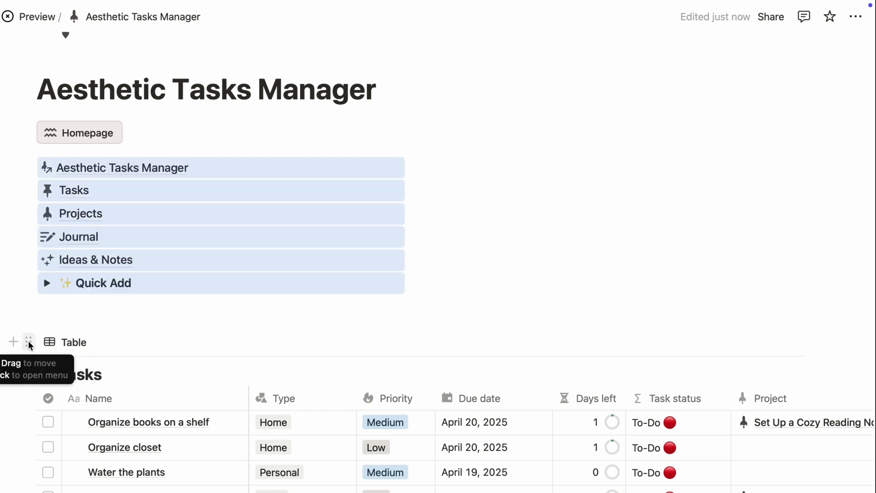
pyautogui.moveTo(28, 341); pyautogui.dragTo(260, 155)
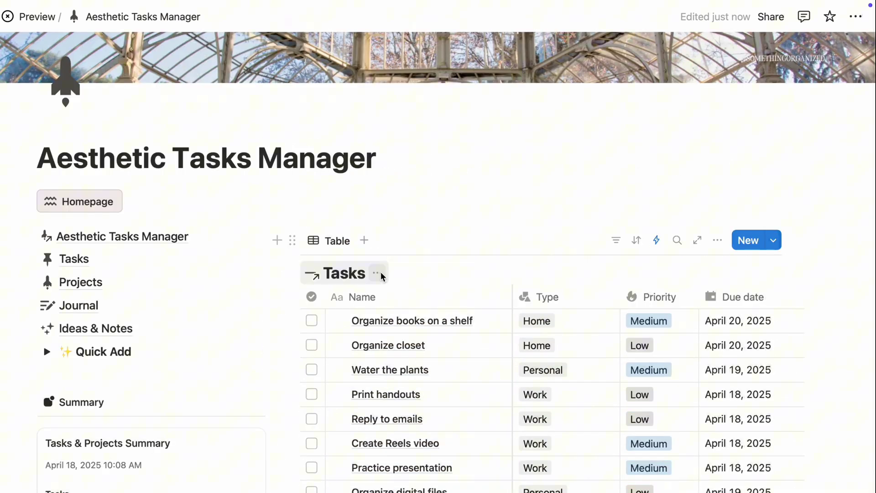
# - Hide the Tasks database title and add a Tasks Heading 2 above the table
pyautogui.click(377, 273)
pyautogui.click(415, 350)
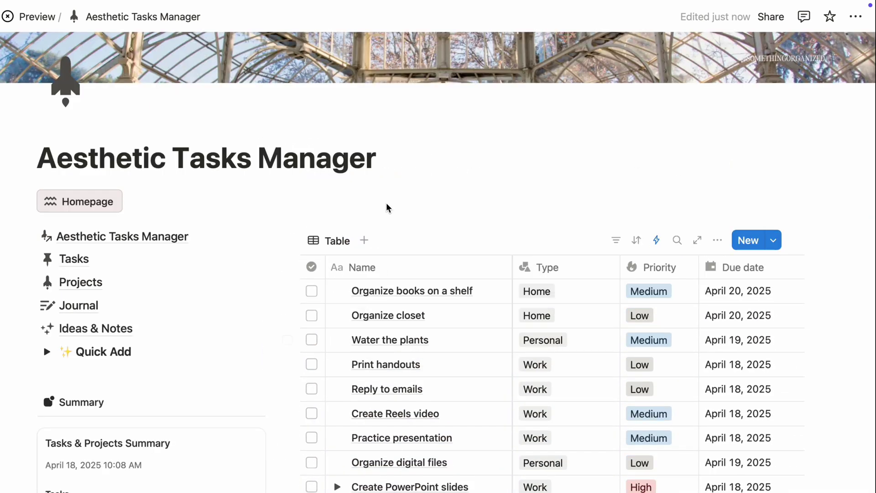
pyautogui.click(357, 223)
pyautogui.write('/head')
pyautogui.press('Down')
pyautogui.press('Return')
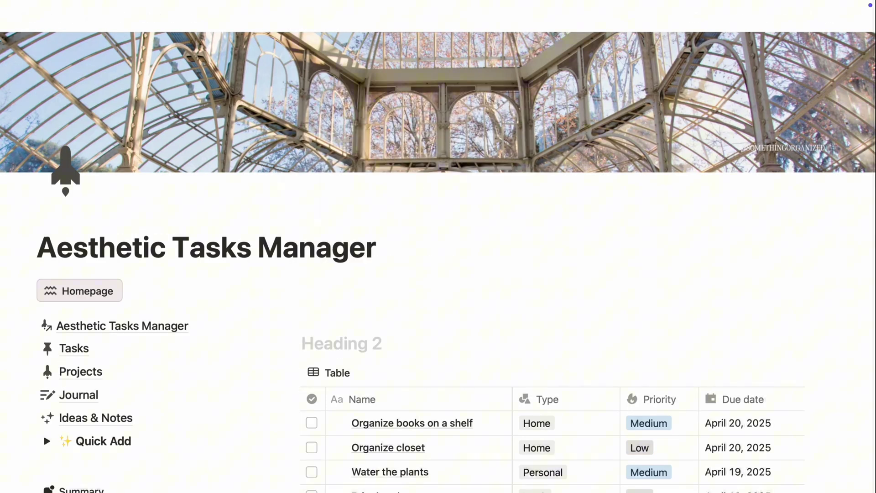
pyautogui.write('Tasks')
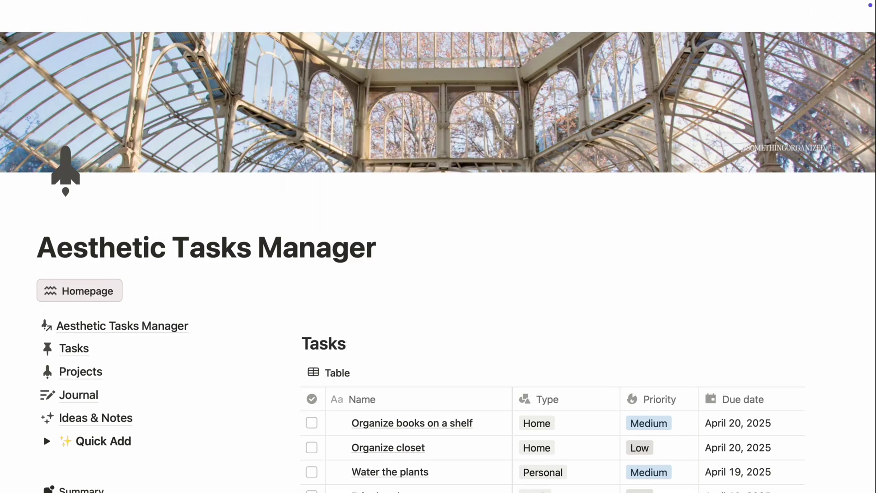
# - Place divider lines between the navigation links in the left column
pyautogui.scroll(-3, 450, 337)
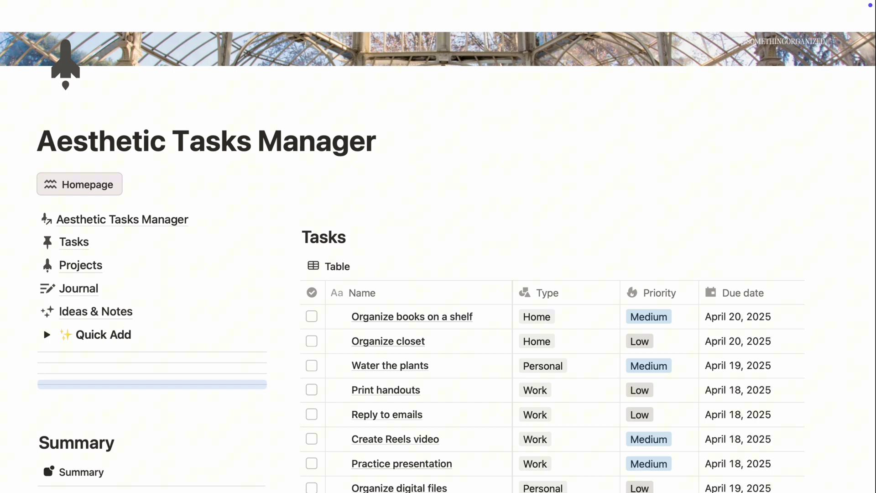
pyautogui.moveTo(71, 201); pyautogui.dragTo(66, 274)
pyautogui.moveTo(25, 383); pyautogui.dragTo(46, 314)
pyautogui.moveTo(16, 397); pyautogui.dragTo(46, 348)
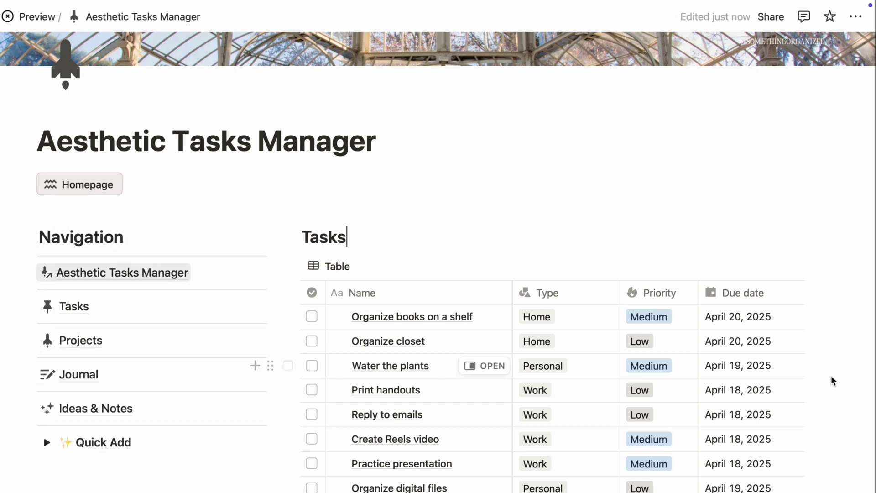
# - Open the 'Organize books on a shelf' task from the Tasks table in side peek
pyautogui.scroll(-5, 833, 381)
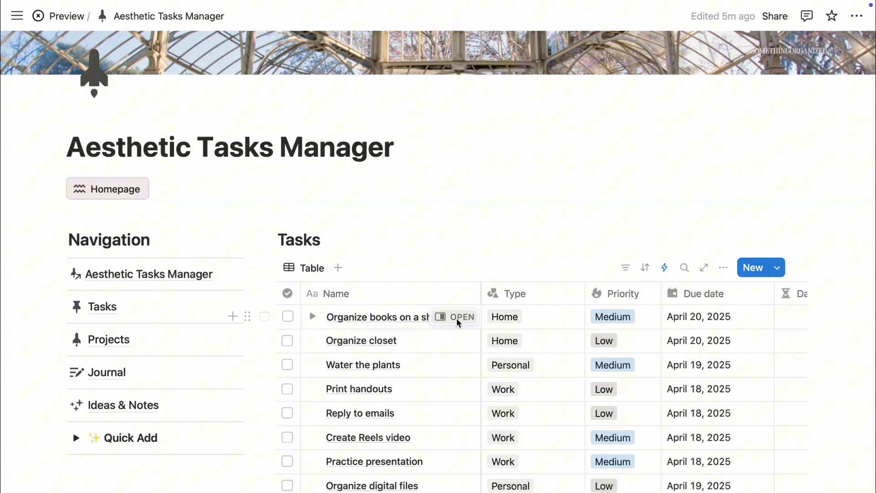
pyautogui.click(456, 319)
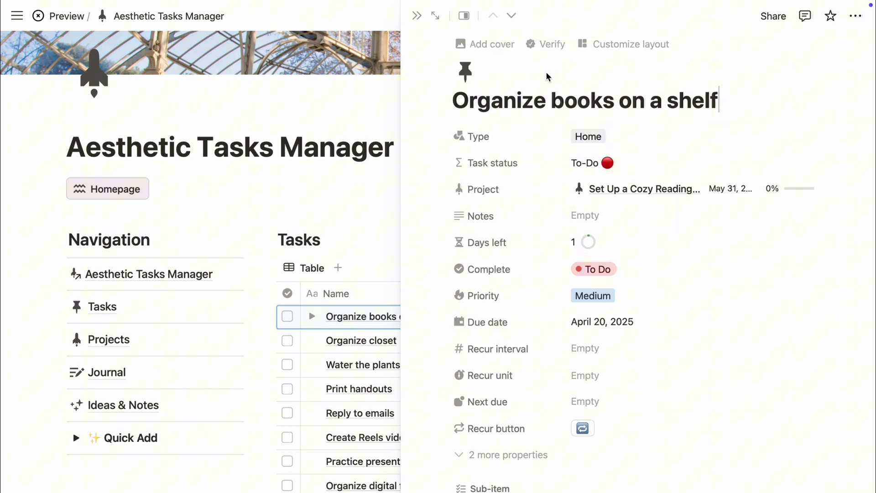
# - In the layout editor, pin Priority, Complete, Due date and Days left to the task heading
pyautogui.click(647, 46)
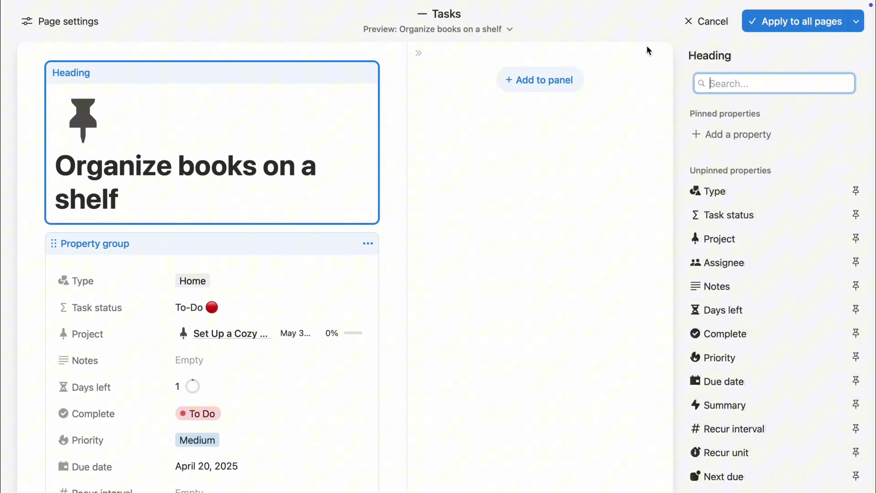
pyautogui.click(856, 358)
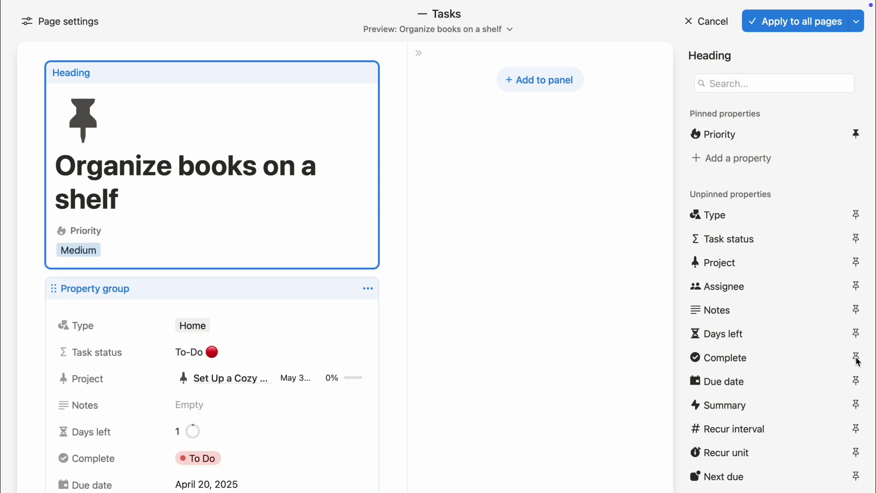
pyautogui.click(856, 357)
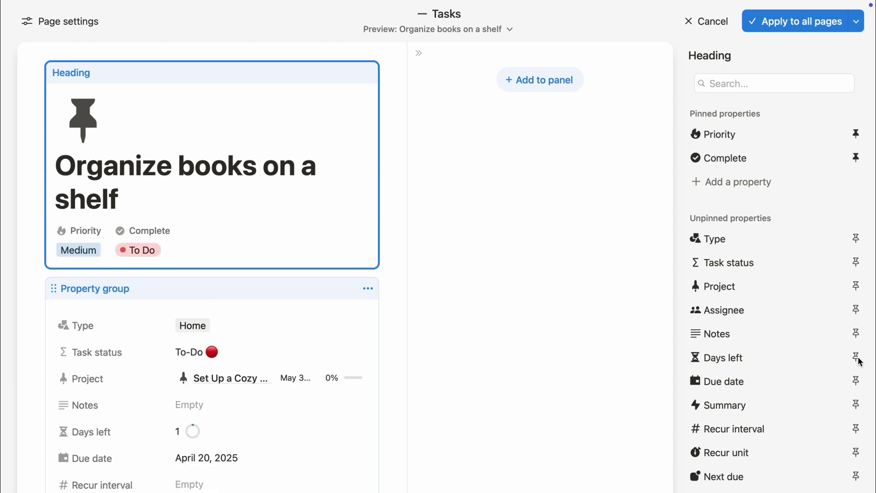
pyautogui.click(855, 380)
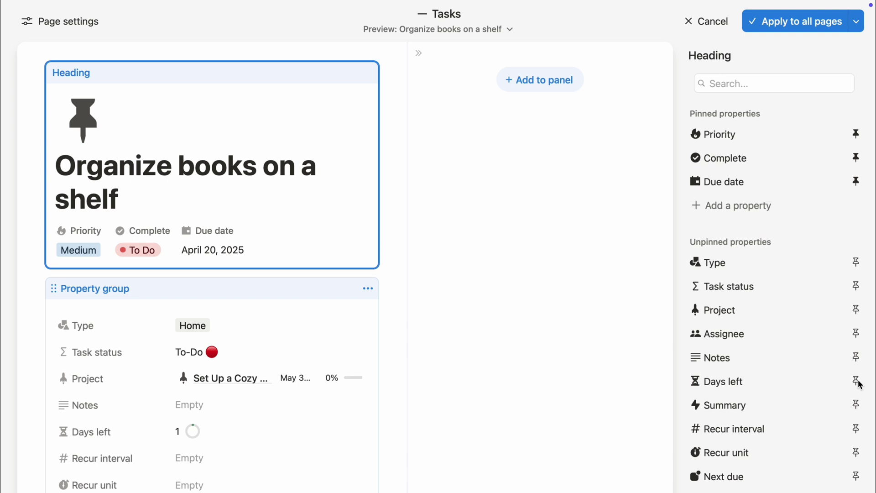
pyautogui.click(856, 381)
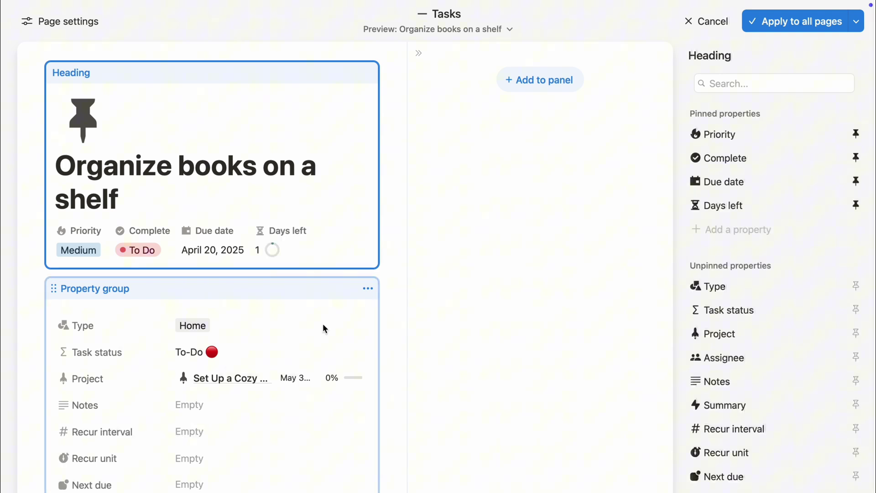
pyautogui.scroll(-5, 300, 319)
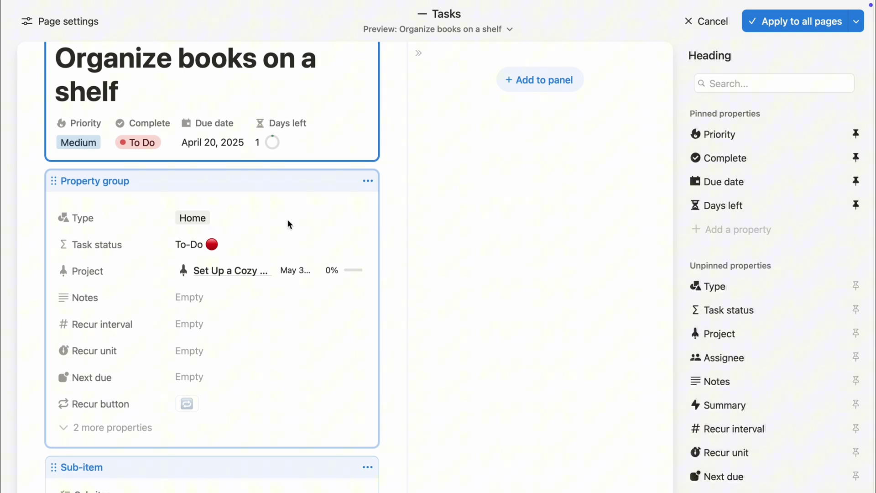
# - Add an Overview section to the property group and move Recur interval into Recurring
pyautogui.click(288, 219)
pyautogui.click(819, 75)
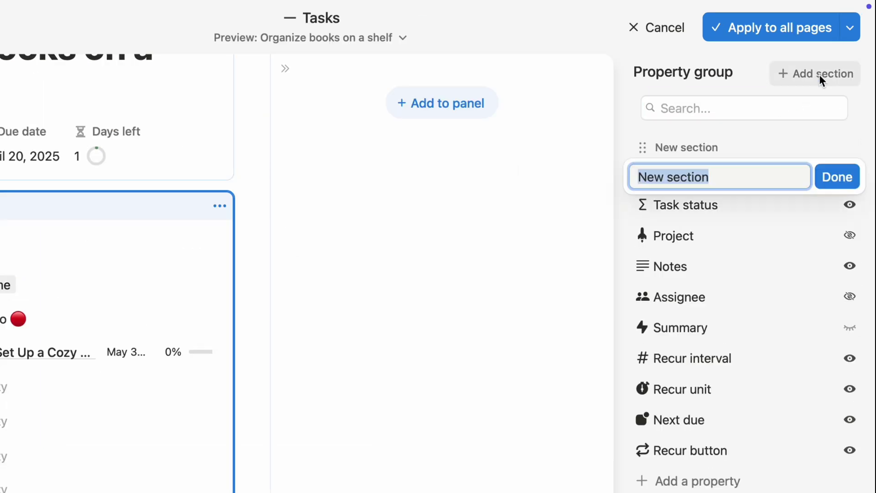
pyautogui.write('Overview')
pyautogui.click(837, 177)
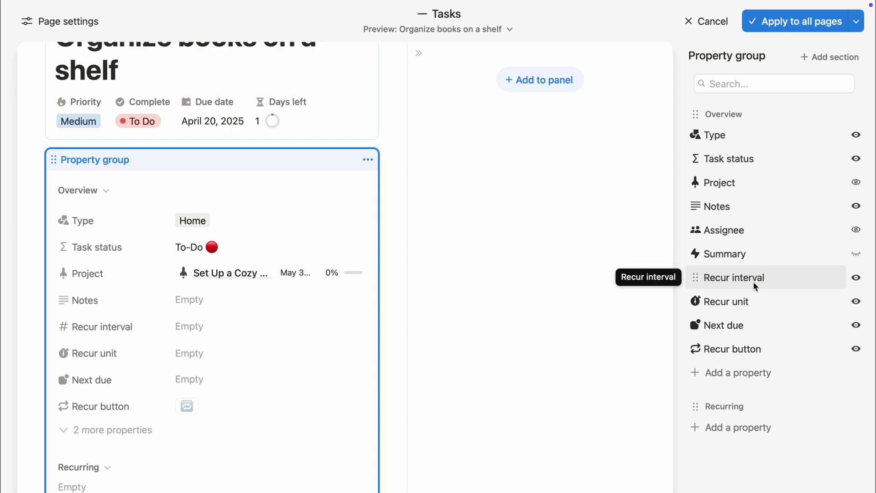
pyautogui.moveTo(696, 279); pyautogui.dragTo(698, 406)
pyautogui.click(349, 132)
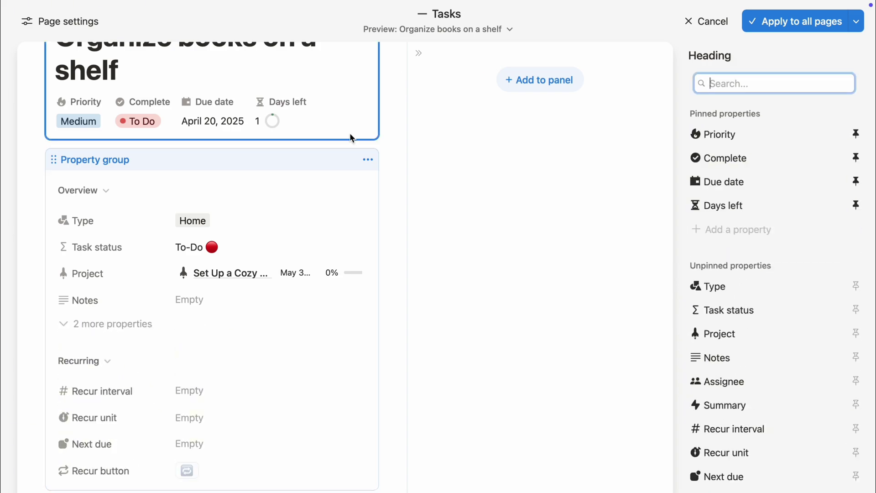
pyautogui.click(306, 422)
pyautogui.scroll(-7, 305, 422)
# - Switch task pages to a Tabbed layout with a Project tab and apply it to all pages
pyautogui.click(266, 391)
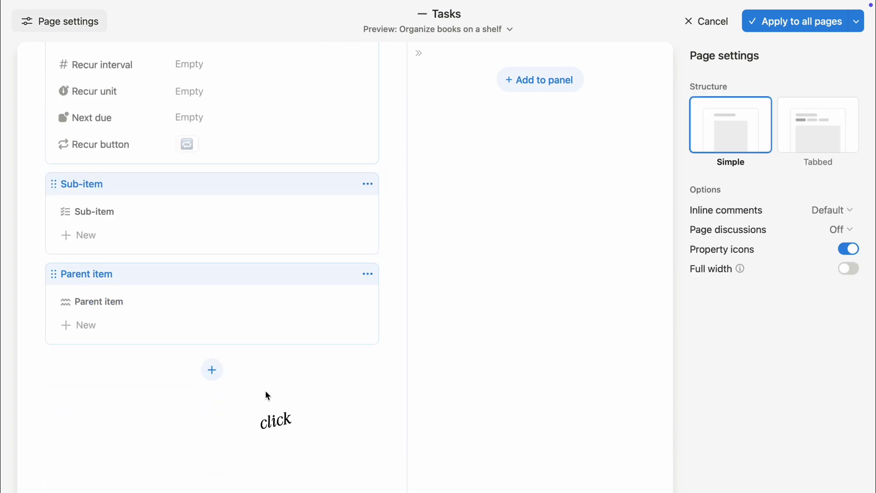
pyautogui.click(814, 133)
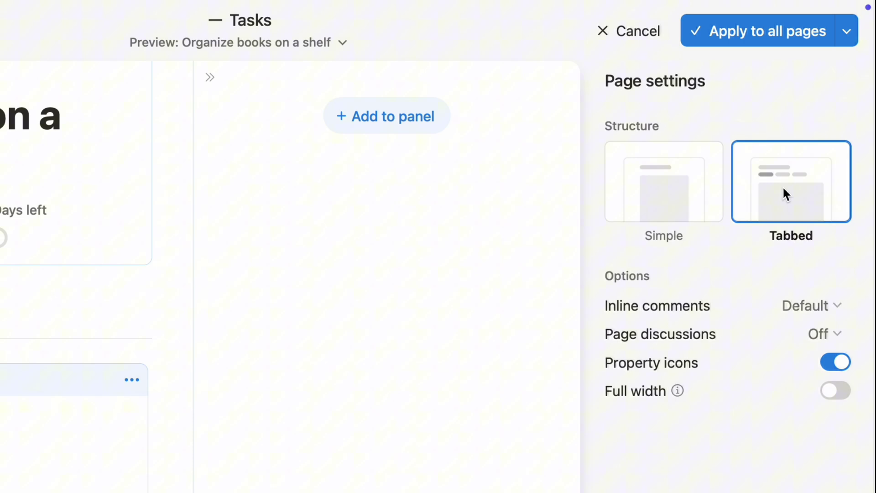
pyautogui.click(174, 217)
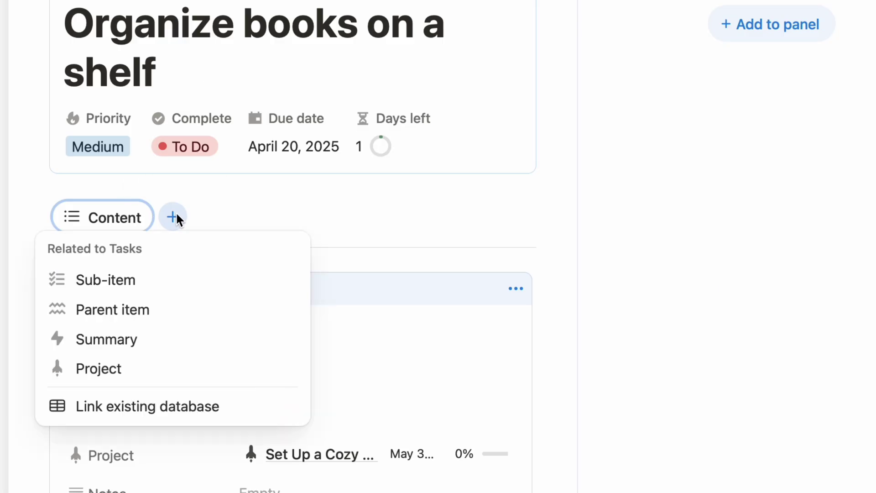
pyautogui.click(111, 370)
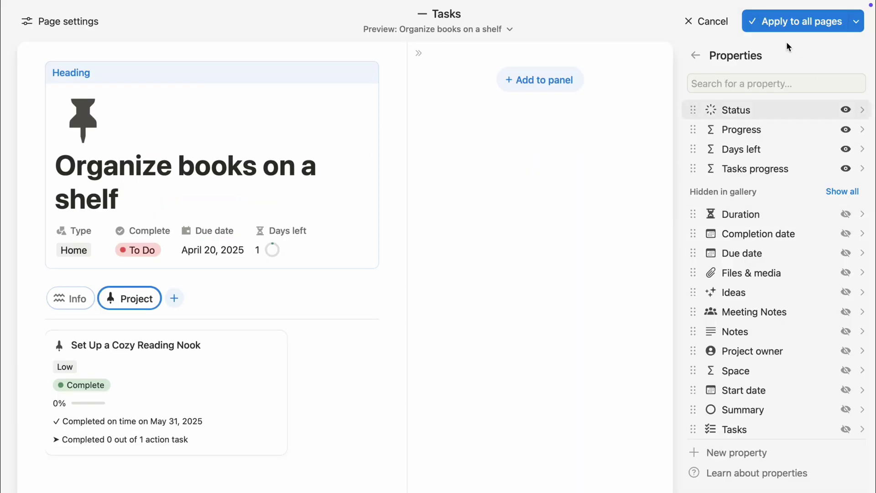
pyautogui.click(785, 21)
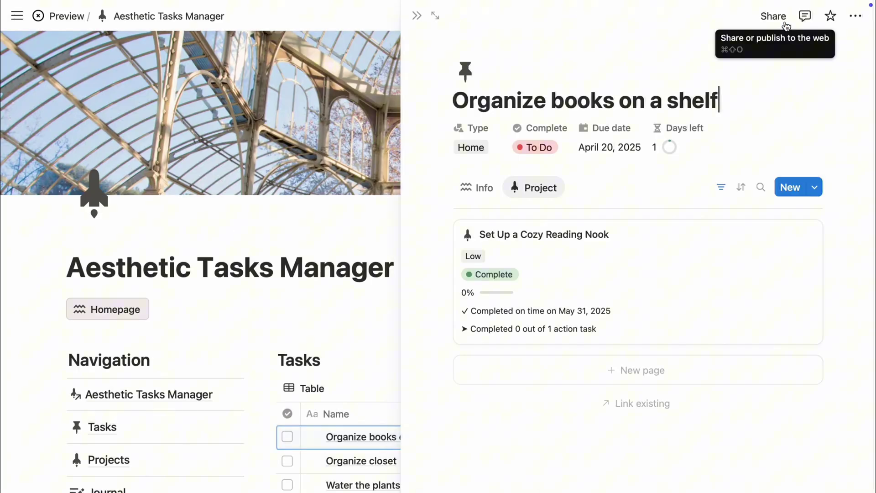
# - Check the task's Info and Project tabs, then close the side peek
pyautogui.click(477, 190)
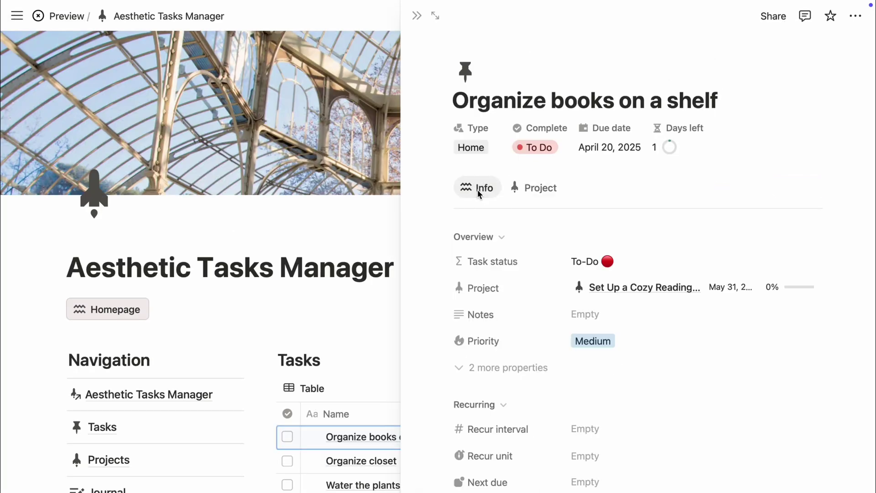
pyautogui.click(538, 188)
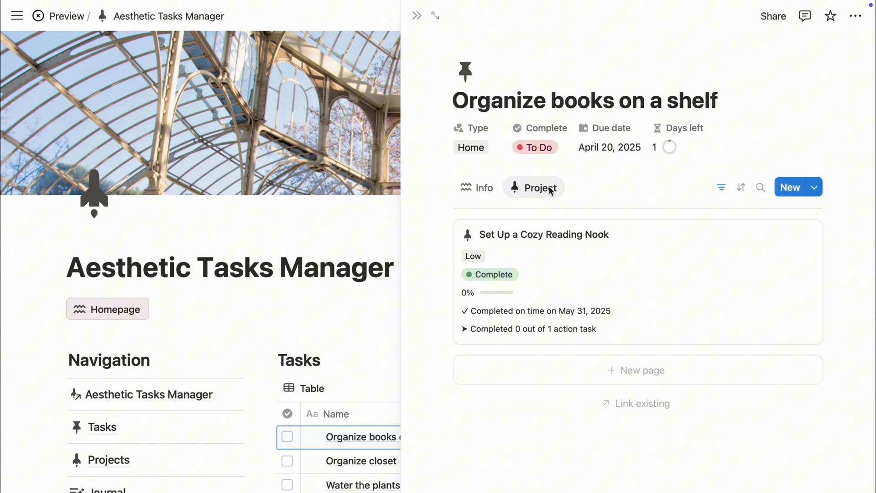
pyautogui.click(484, 189)
pyautogui.scroll(-3, 839, 321)
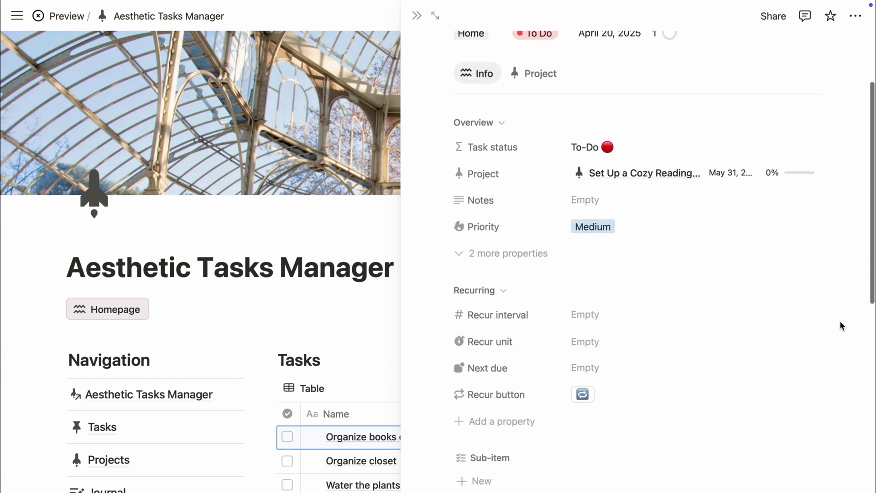
pyautogui.scroll(2, 839, 320)
pyautogui.click(781, 342)
# - Duplicate the Table view as 'Today' and filter it to Due date This day
pyautogui.scroll(-3, 781, 342)
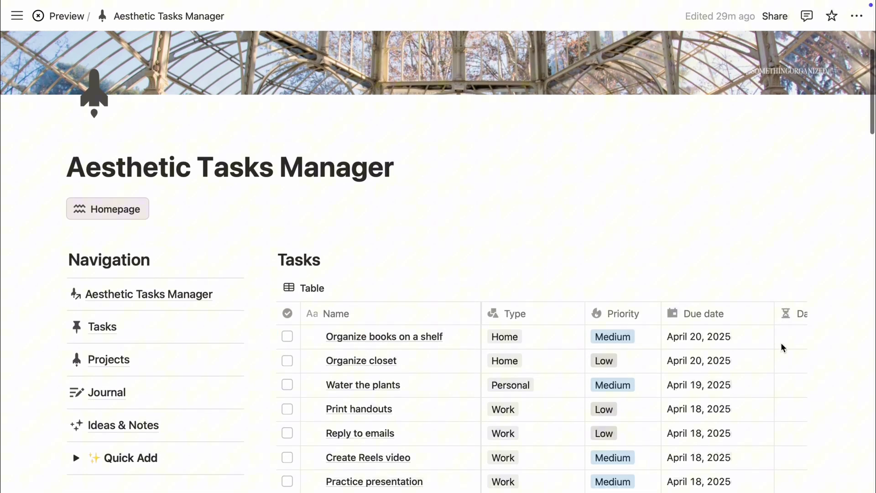
pyautogui.scroll(-2, 781, 342)
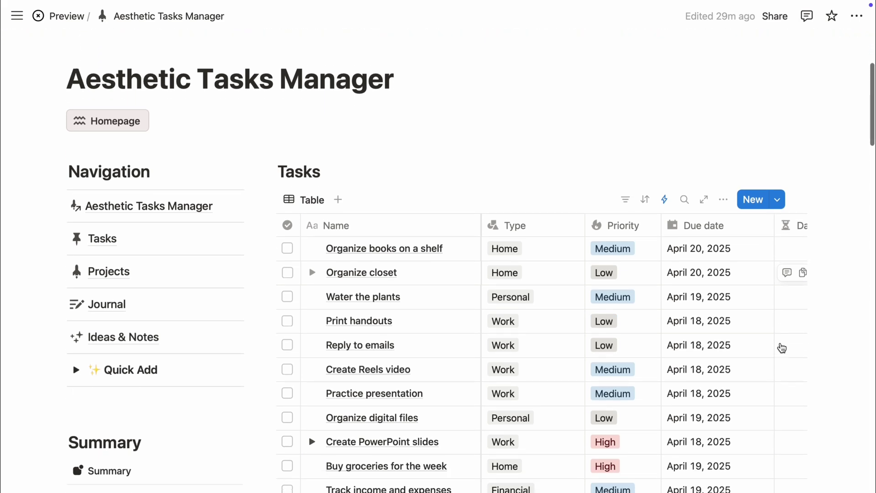
pyautogui.click(309, 177)
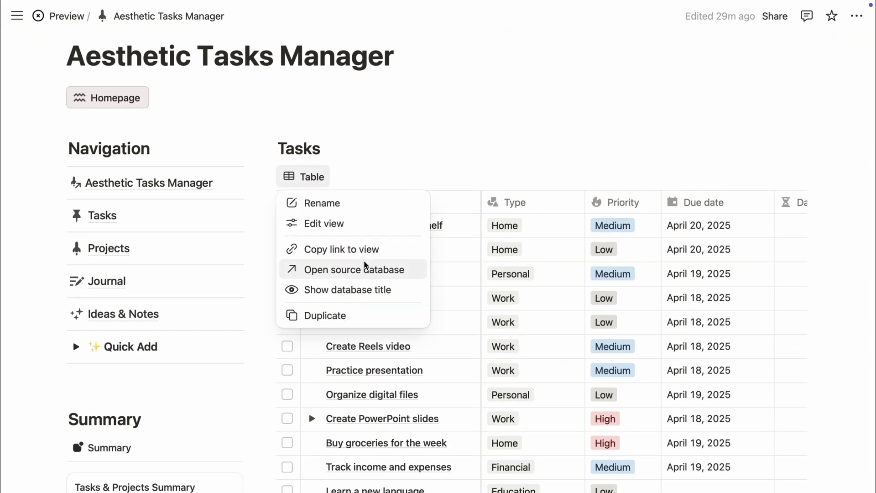
pyautogui.click(348, 316)
pyautogui.write('T')
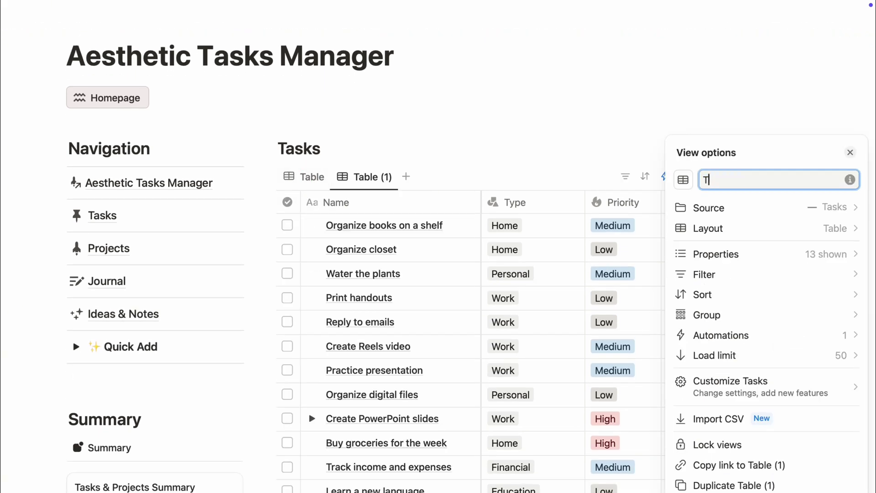
pyautogui.write('oday')
pyautogui.press('Escape')
pyautogui.click(625, 176)
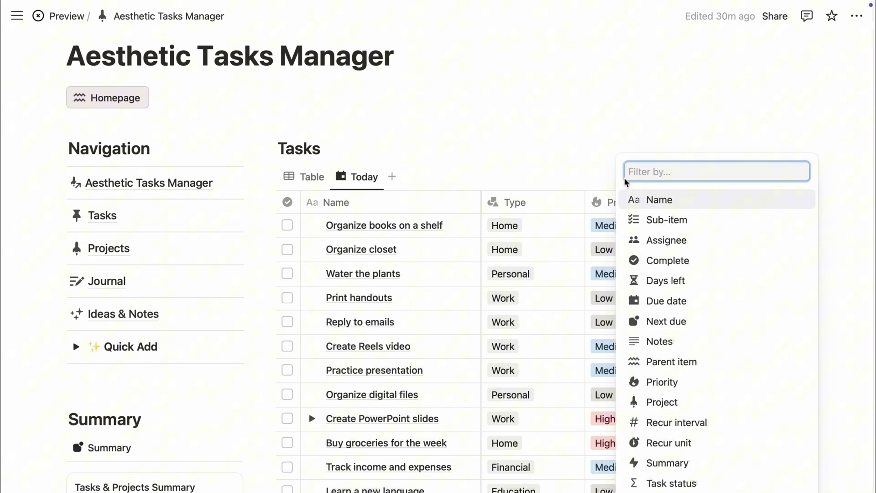
pyautogui.click(670, 302)
pyautogui.click(428, 252)
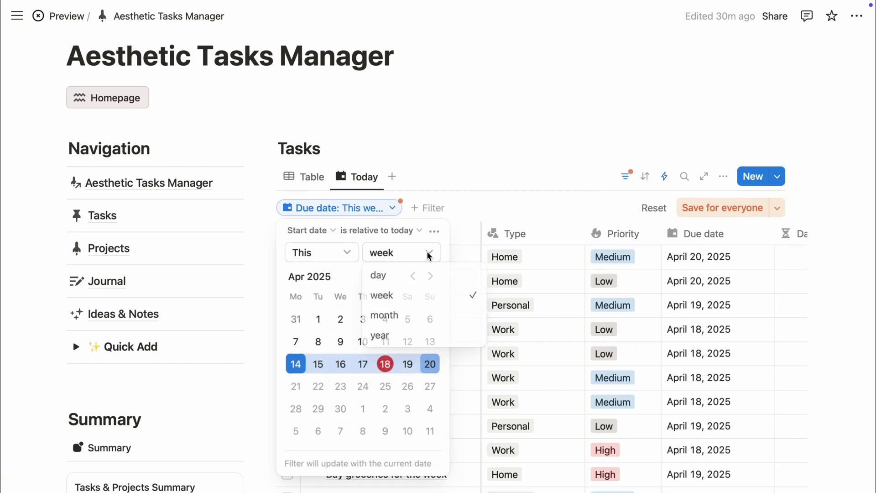
pyautogui.click(401, 279)
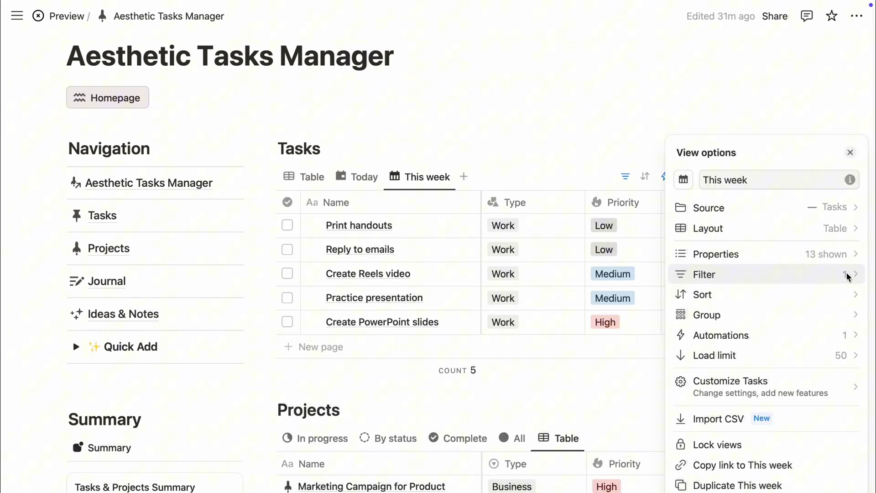
# - Change the This week view's Due date filter to This week
pyautogui.click(734, 275)
pyautogui.click(804, 237)
pyautogui.click(844, 276)
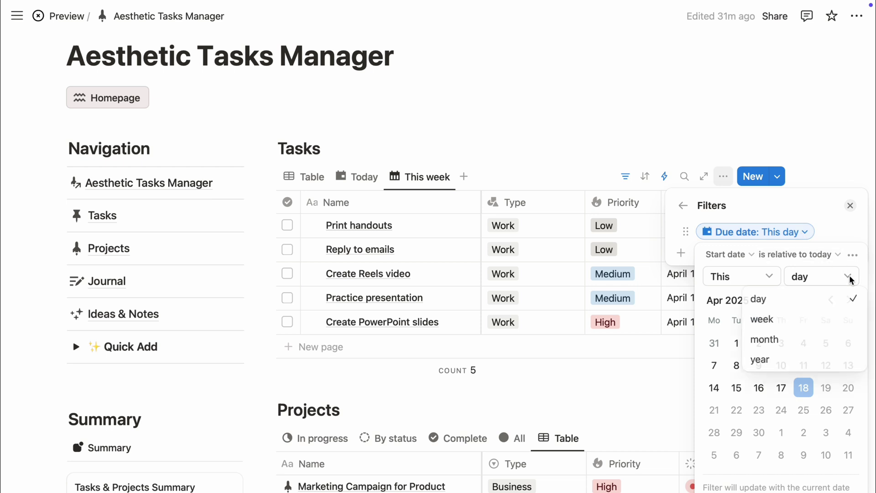
pyautogui.click(784, 319)
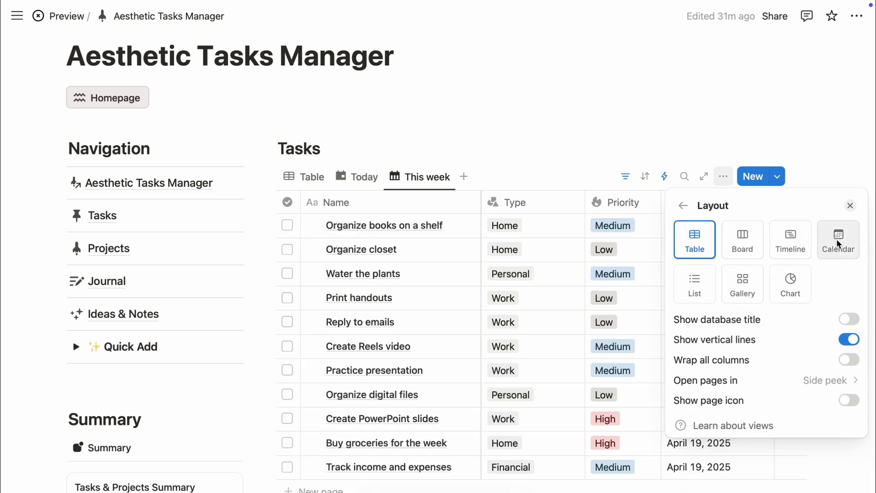
# - Show This week as a Calendar by Week, with Complete shown on cards
pyautogui.click(838, 239)
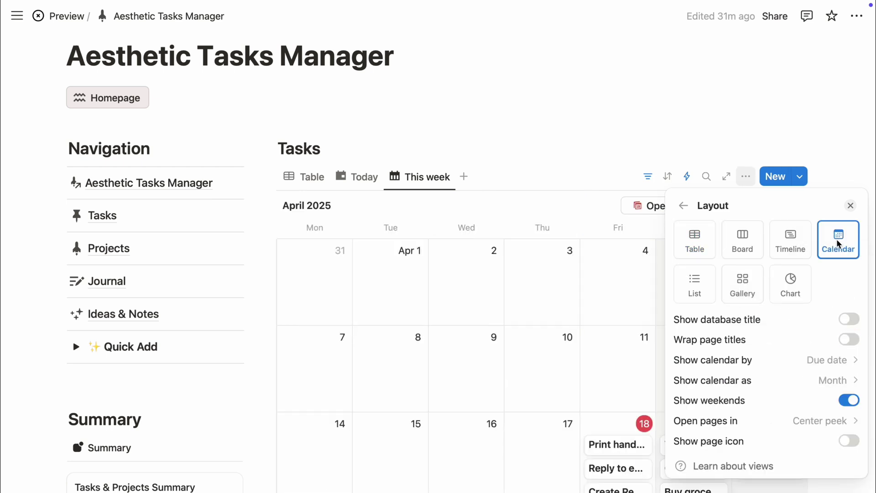
pyautogui.click(836, 380)
pyautogui.click(721, 423)
pyautogui.click(683, 205)
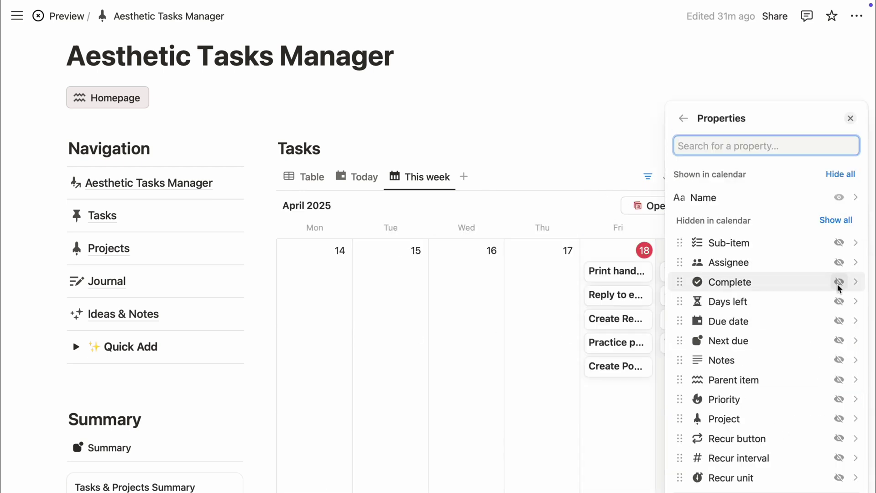
pyautogui.click(840, 280)
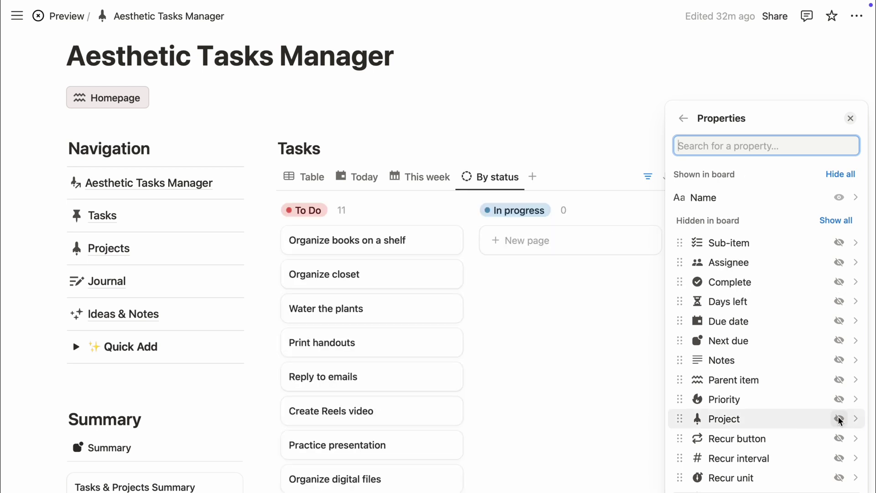
# - Show Project, Priority, Due date and Recur button on the By status board cards
pyautogui.click(838, 418)
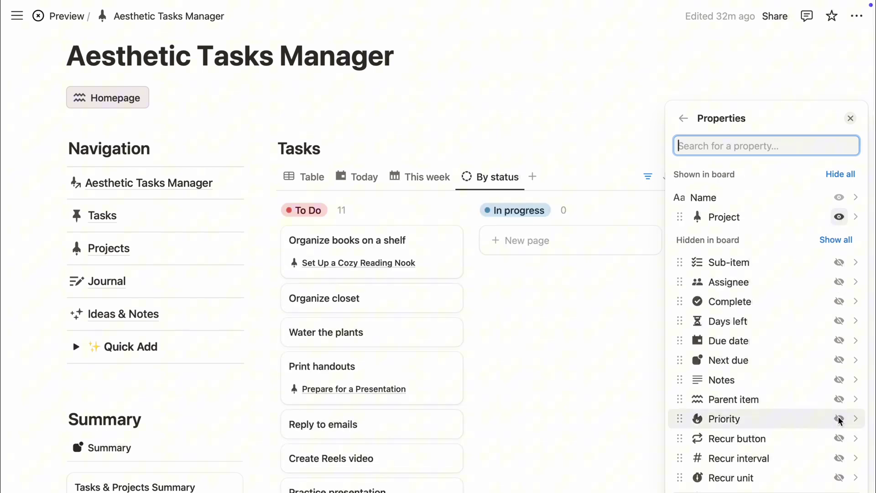
pyautogui.click(839, 418)
pyautogui.click(839, 360)
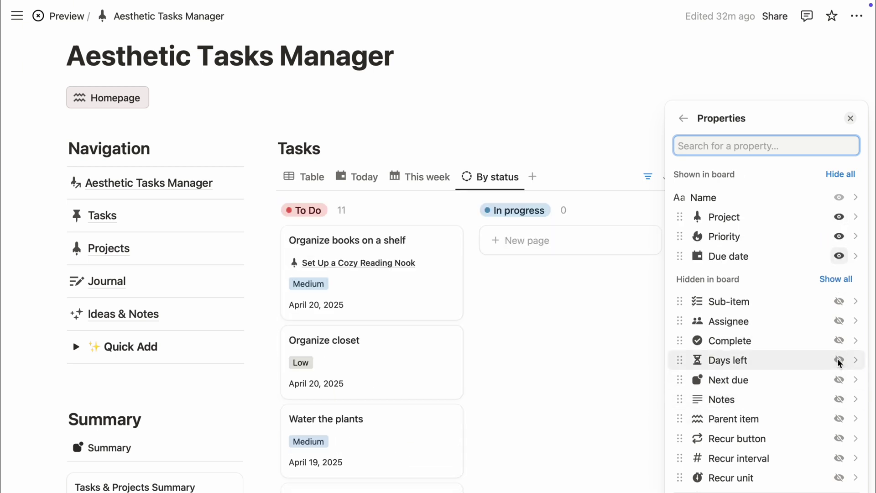
pyautogui.click(838, 438)
pyautogui.press('Escape')
pyautogui.click(843, 208)
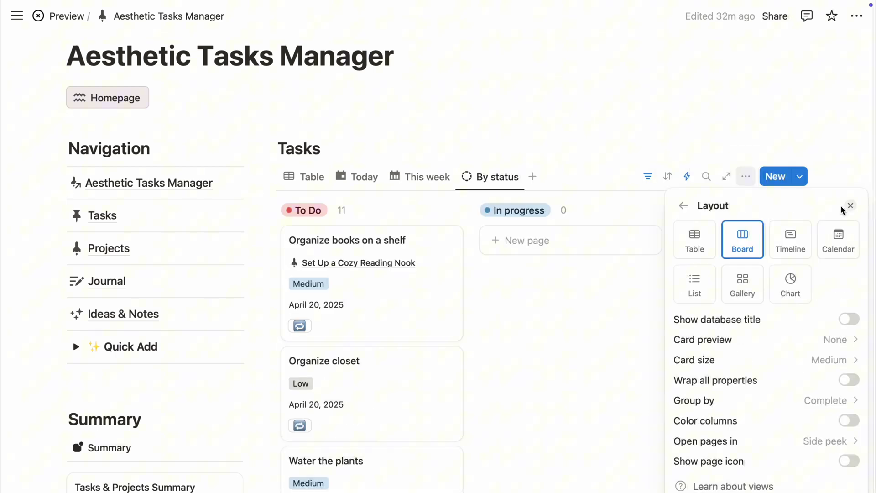
# - Colour the board columns, then move 'Organize books on a shelf' to In progress and 'Water the plants' to Complete
pyautogui.click(850, 420)
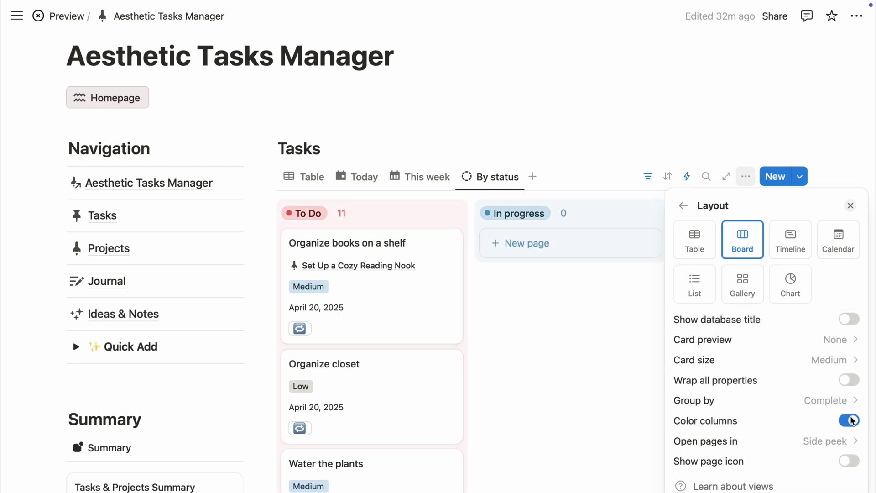
pyautogui.click(611, 340)
pyautogui.moveTo(414, 309); pyautogui.dragTo(536, 251)
pyautogui.moveTo(396, 372); pyautogui.dragTo(745, 243)
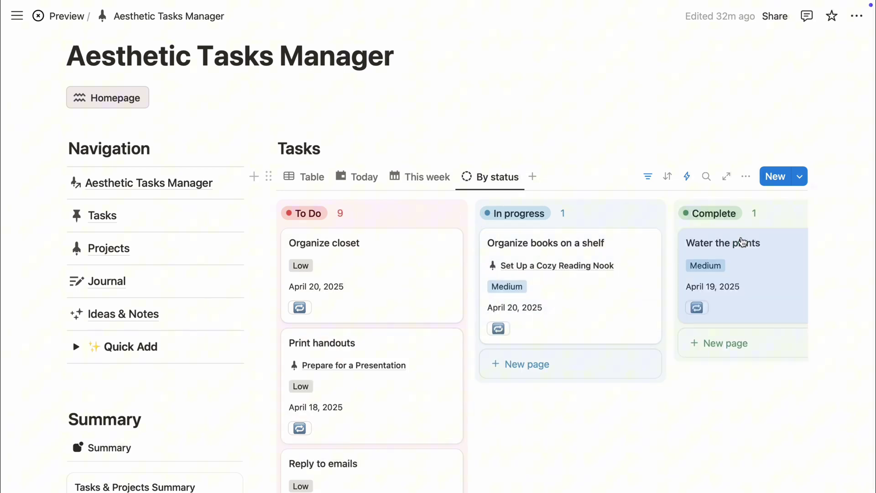
pyautogui.hscroll(3, 723, 420)
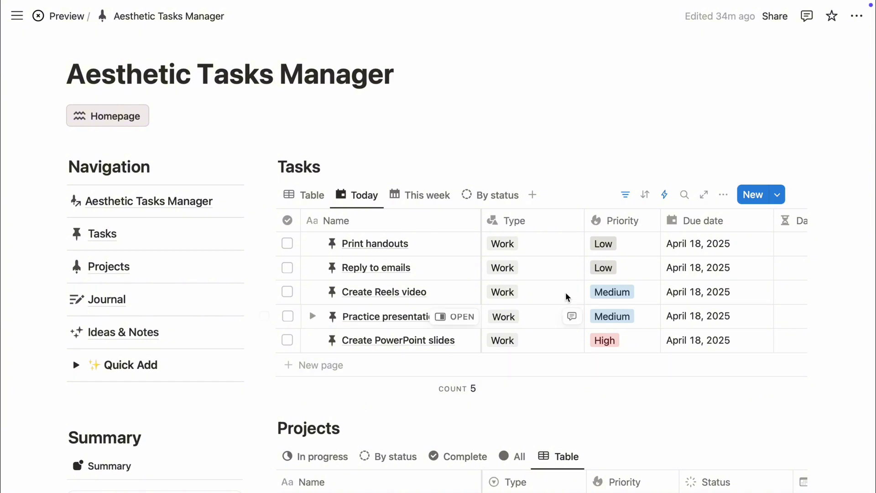
# - Create a new Tasks template with a push-pin icon, linked to Tasks & Projects Summary
pyautogui.click(778, 196)
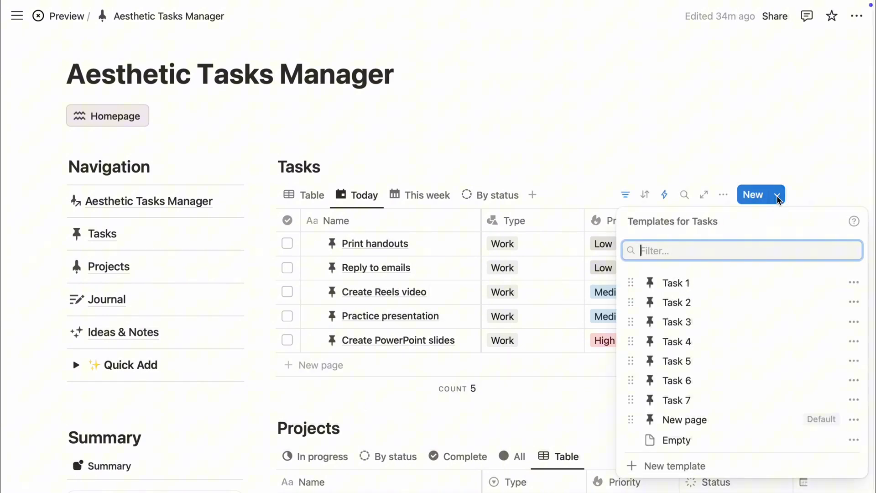
pyautogui.click(657, 467)
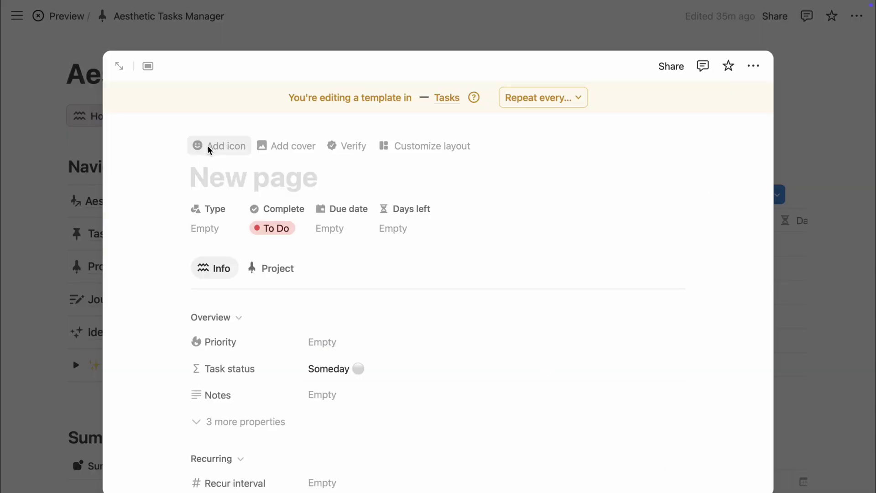
pyautogui.click(209, 150)
pyautogui.click(132, 252)
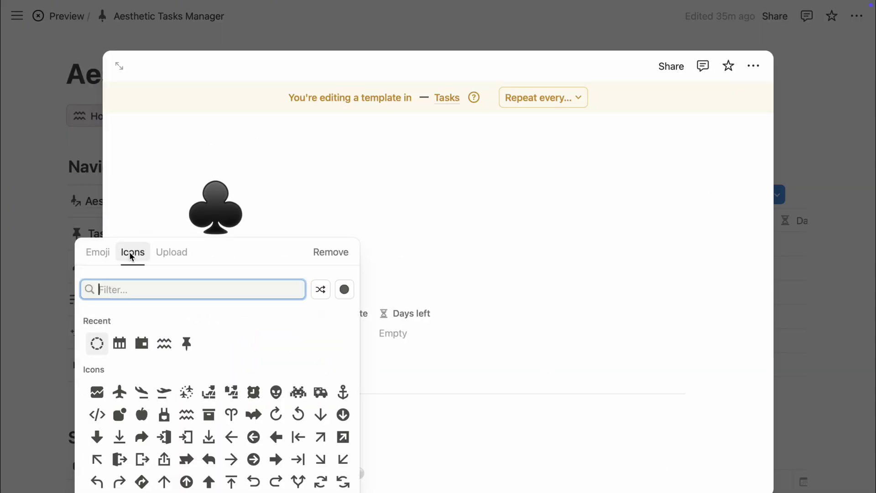
pyautogui.click(187, 343)
pyautogui.scroll(-5, 456, 319)
pyautogui.click(397, 318)
pyautogui.click(398, 368)
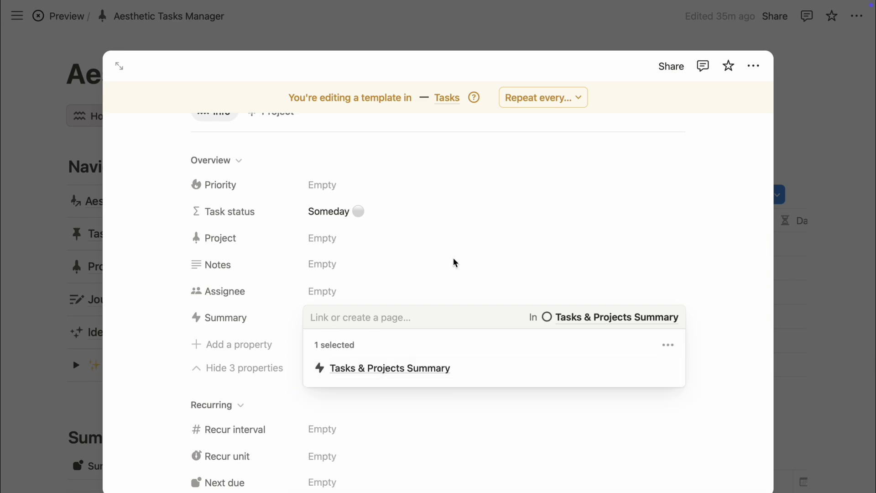
pyautogui.press('Escape')
pyautogui.press('Escape')
# - Make the push-pin template the default for all Tasks views and add a new task from it
pyautogui.click(854, 332)
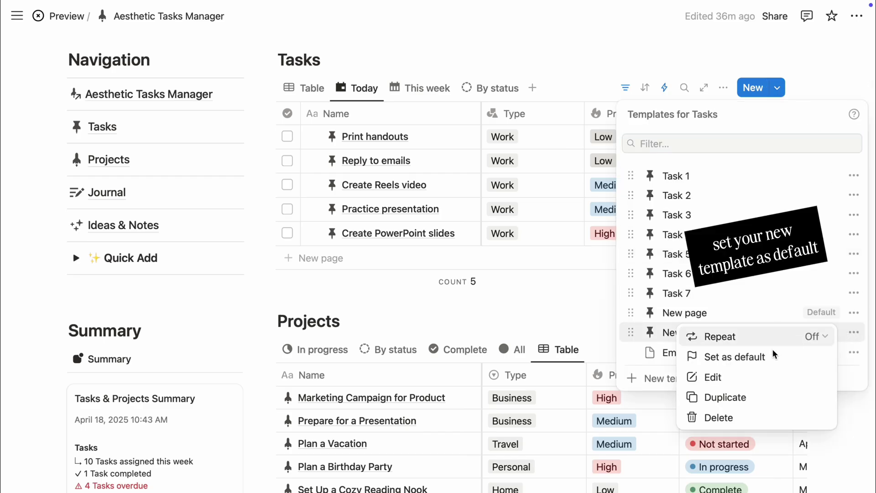
pyautogui.click(721, 355)
pyautogui.click(467, 271)
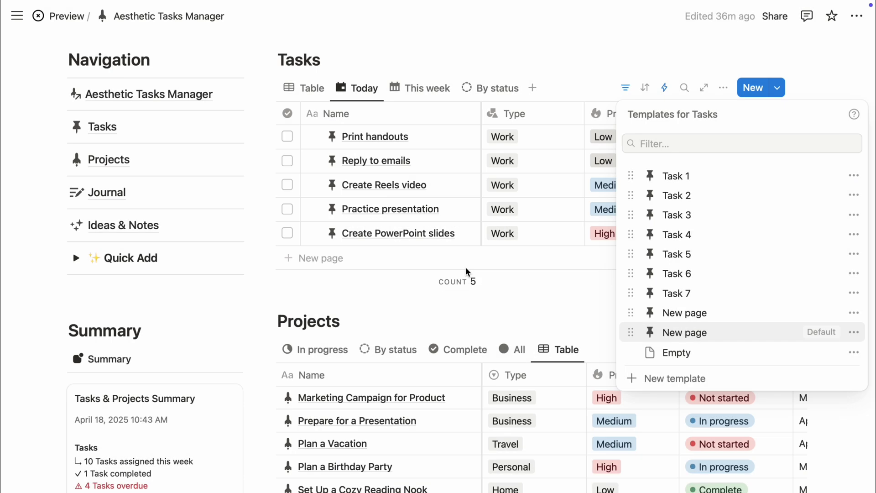
pyautogui.click(517, 303)
pyautogui.click(319, 258)
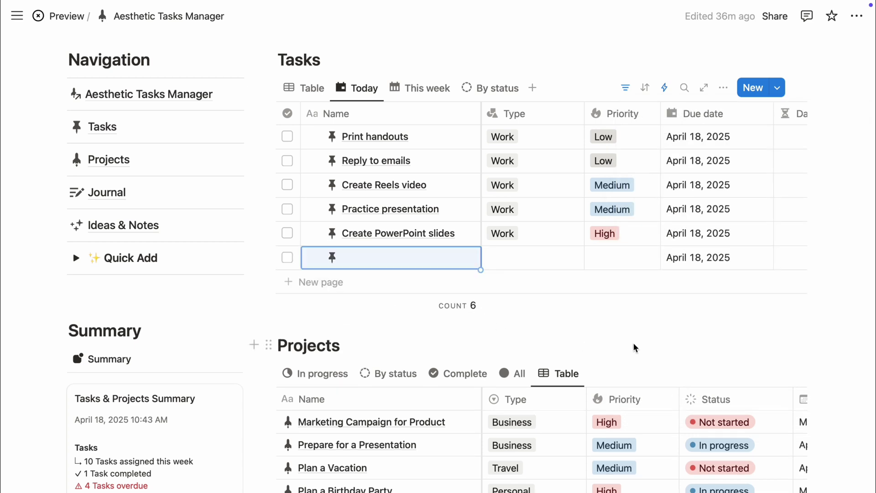
# - Insert a callout under the Tasks heading with a checklist icon and pink background
pyautogui.scroll(2, 634, 348)
pyautogui.click(378, 168)
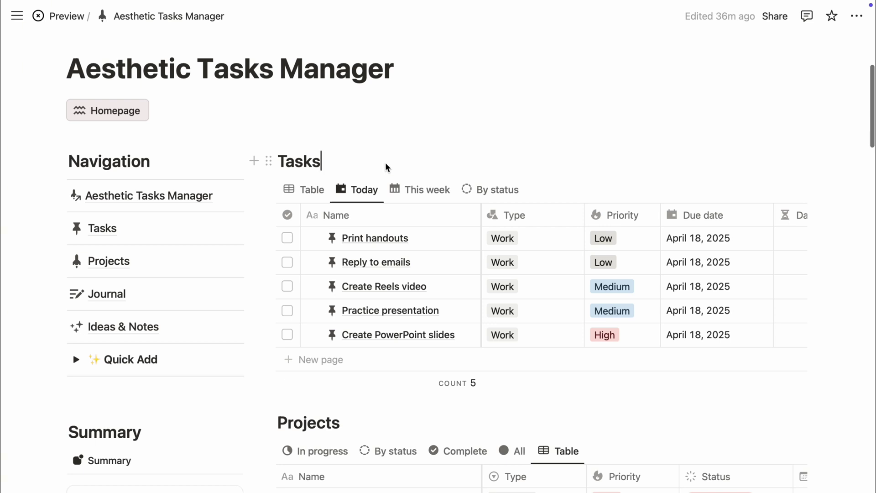
pyautogui.press('Return')
pyautogui.write('/cal')
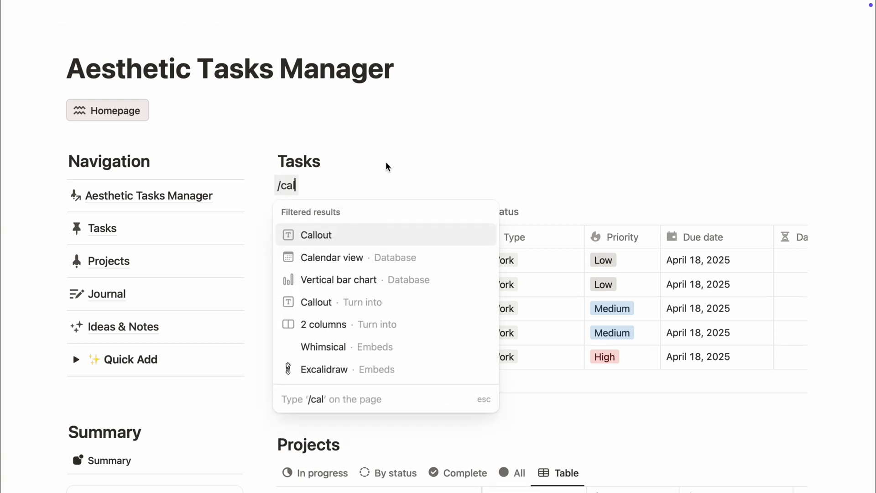
pyautogui.press('Return')
pyautogui.click(293, 198)
pyautogui.write('task')
pyautogui.click(217, 294)
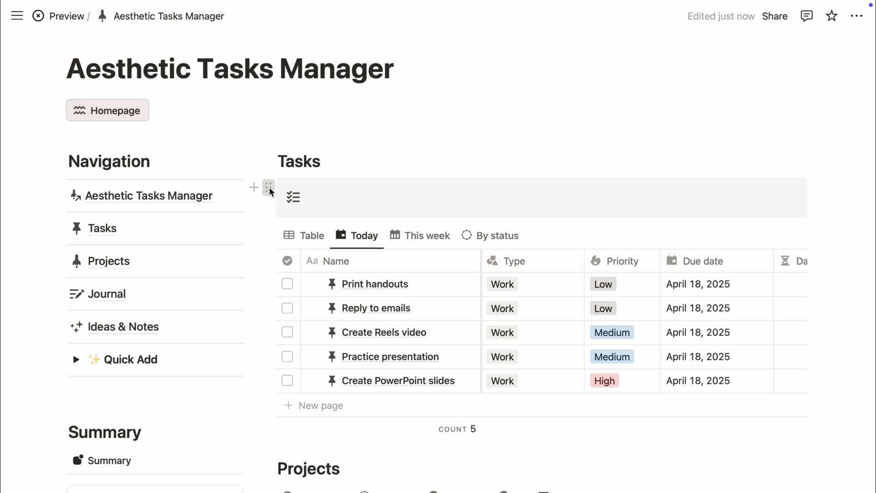
pyautogui.click(269, 188)
pyautogui.moveTo(205, 288)
pyautogui.click(326, 457)
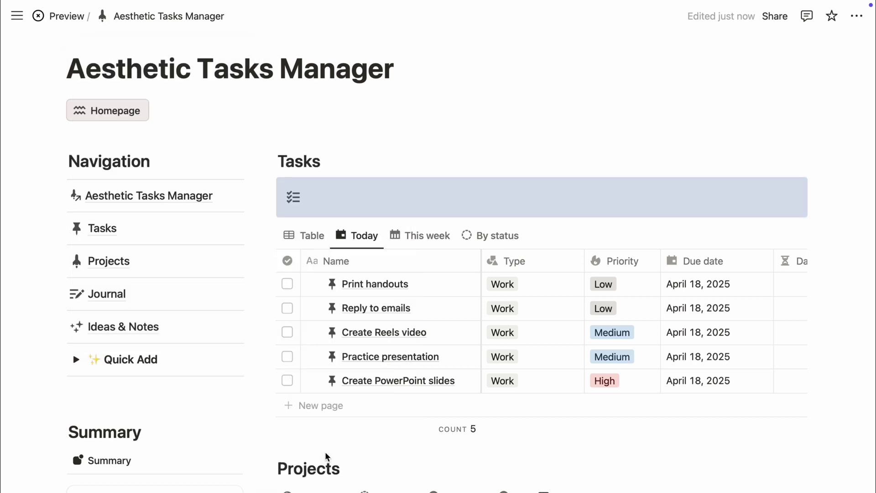
pyautogui.click(353, 206)
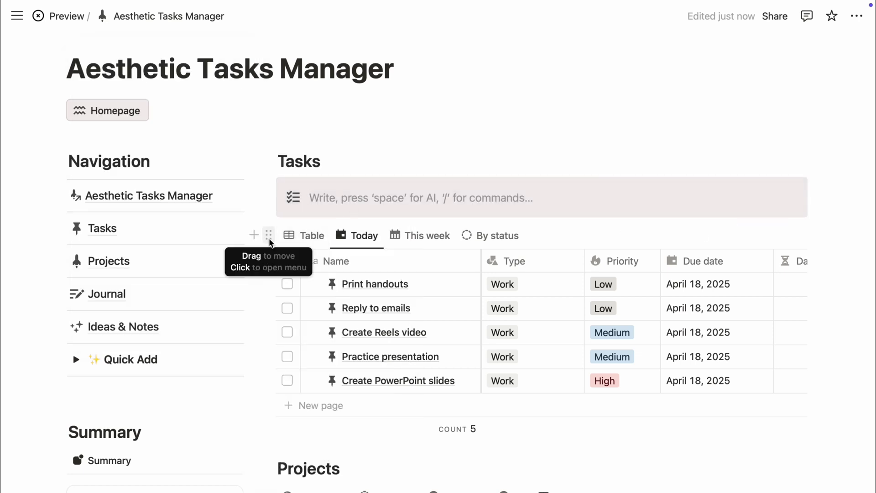
# - Move the Tasks database inside the pink checklist callout, redoing a misplaced drop
pyautogui.moveTo(269, 241); pyautogui.dragTo(317, 195)
pyautogui.hotkey('ctrl', 'z')
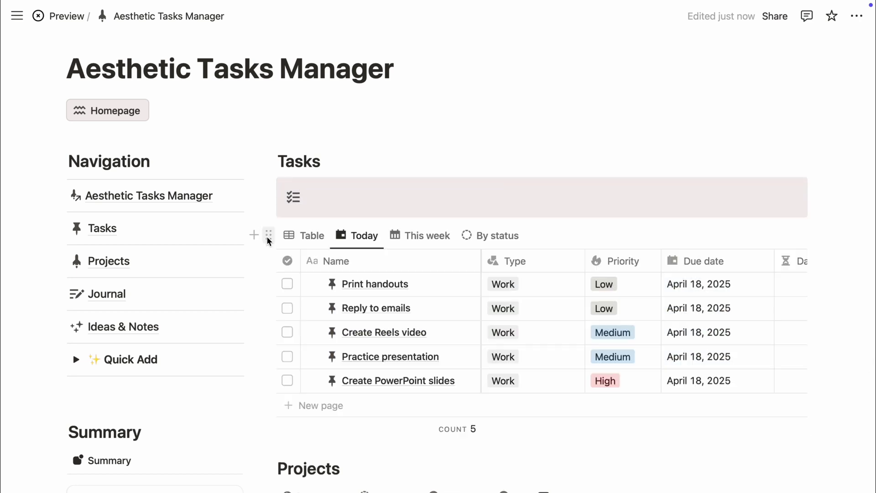
pyautogui.moveTo(266, 234); pyautogui.dragTo(322, 208)
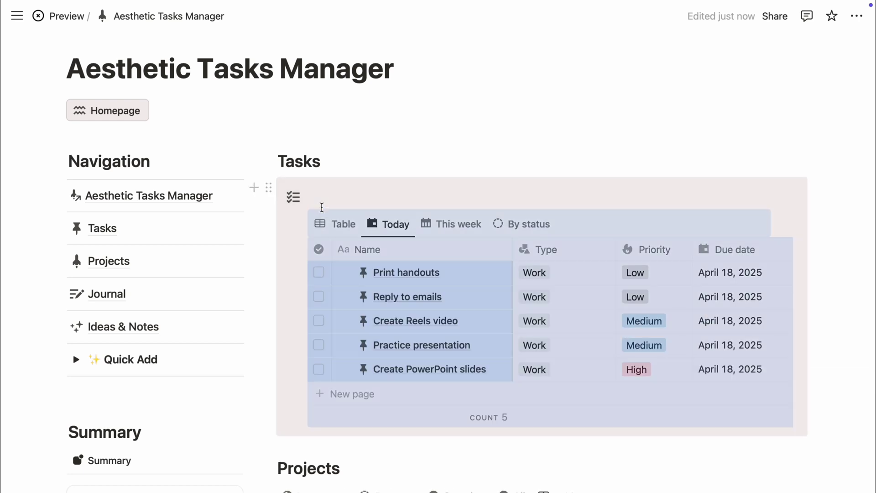
pyautogui.click(350, 163)
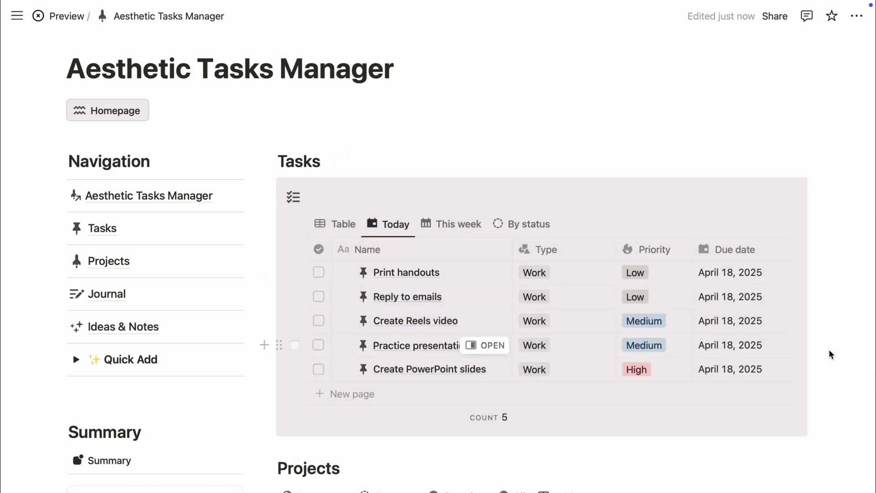
# - Add a space-invader callout under the Projects heading and drag the Projects database into it
pyautogui.scroll(-5, 830, 354)
pyautogui.click(397, 259)
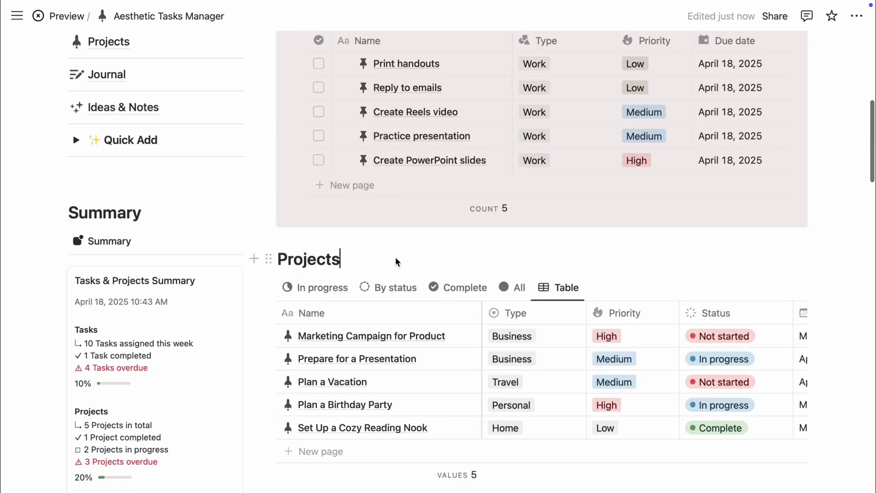
pyautogui.press('Return')
pyautogui.write('/cal')
pyautogui.press('Return')
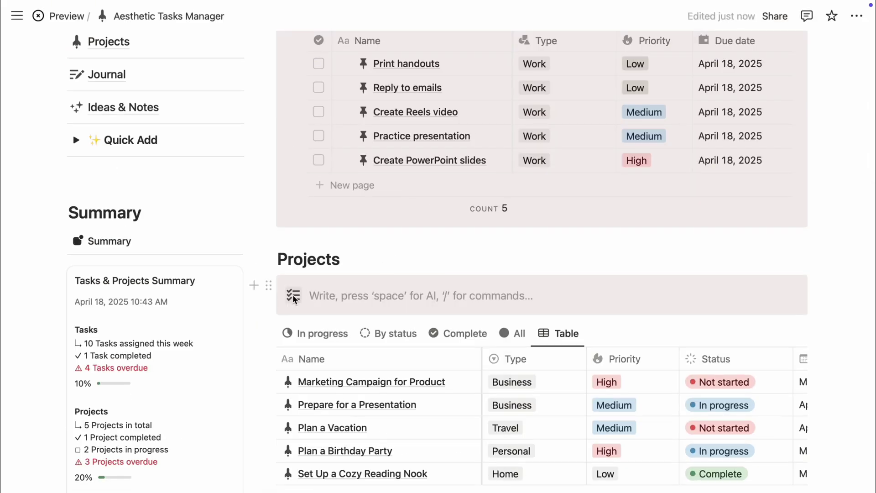
pyautogui.click(293, 296)
pyautogui.scroll(-1, 283, 183)
pyautogui.click(375, 130)
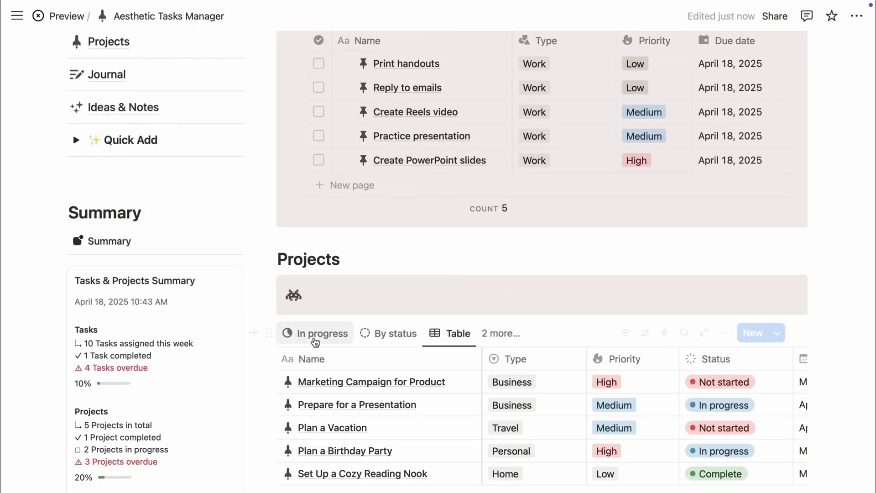
pyautogui.moveTo(294, 328); pyautogui.dragTo(314, 304)
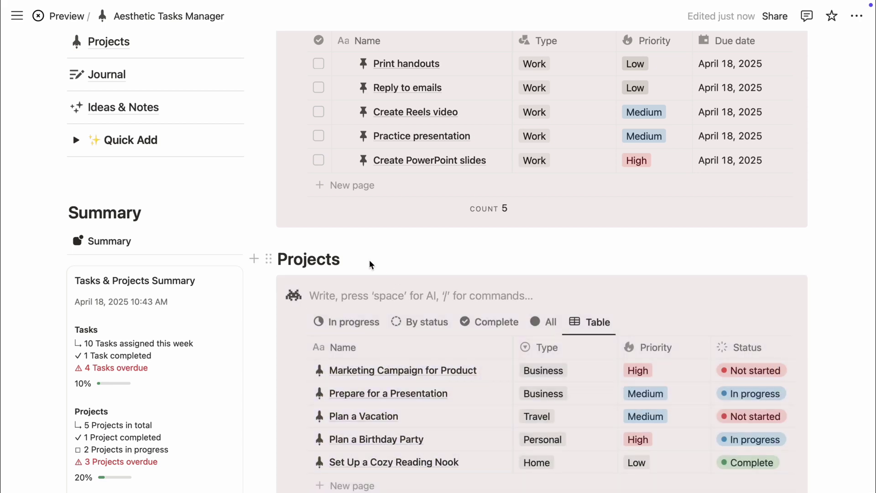
# - Embed the pasted playlist link in the left column, play track 1, and show the embed's actions
pyautogui.scroll(-12, 846, 355)
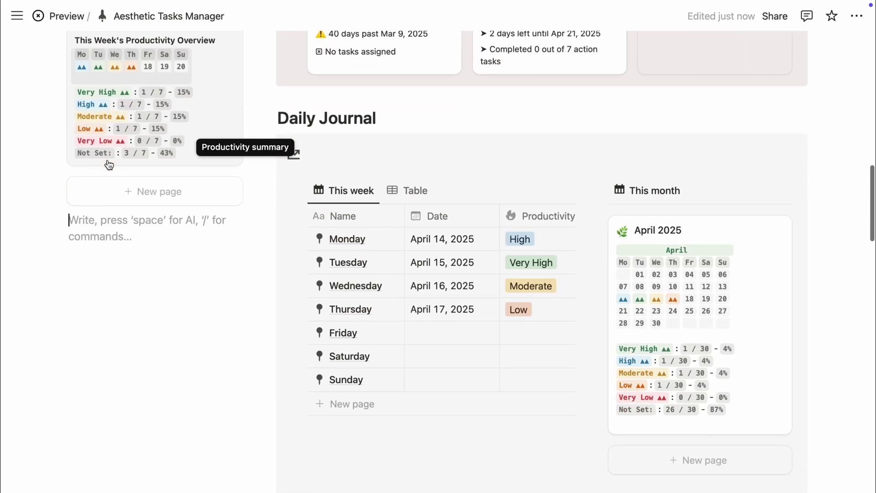
pyautogui.scroll(-1, 109, 165)
pyautogui.scroll(1, 109, 164)
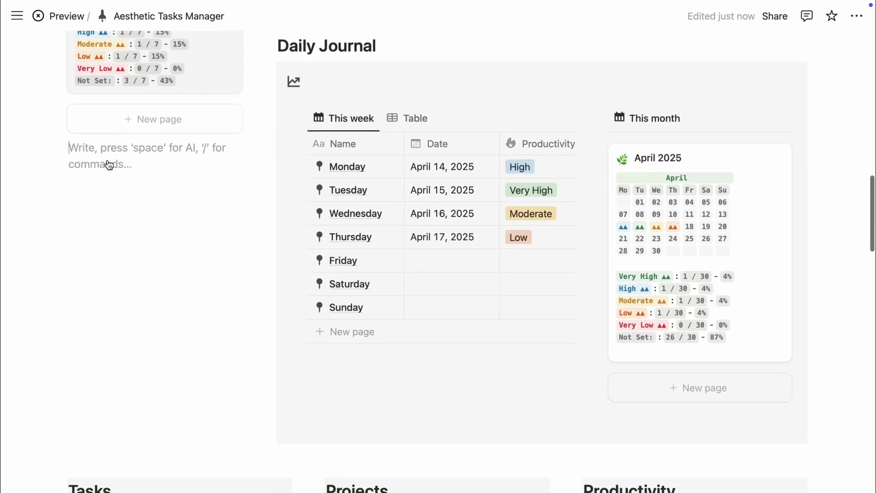
pyautogui.hotkey('ctrl', 'v')
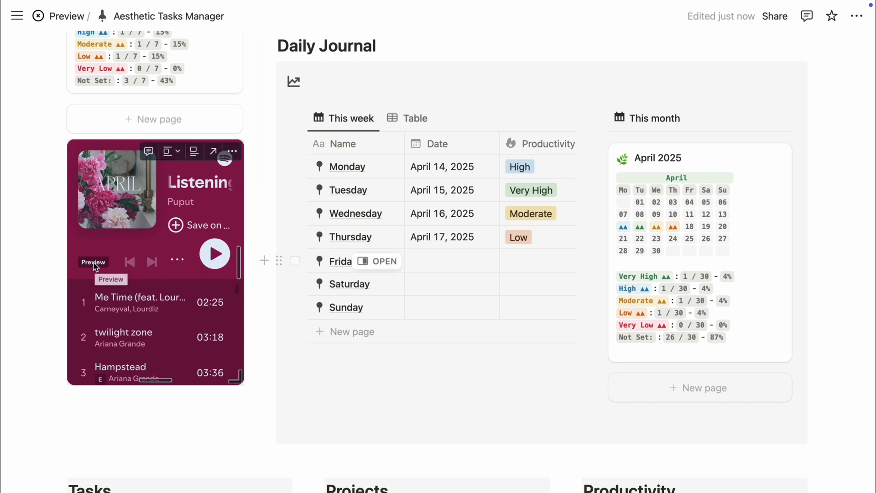
pyautogui.click(85, 303)
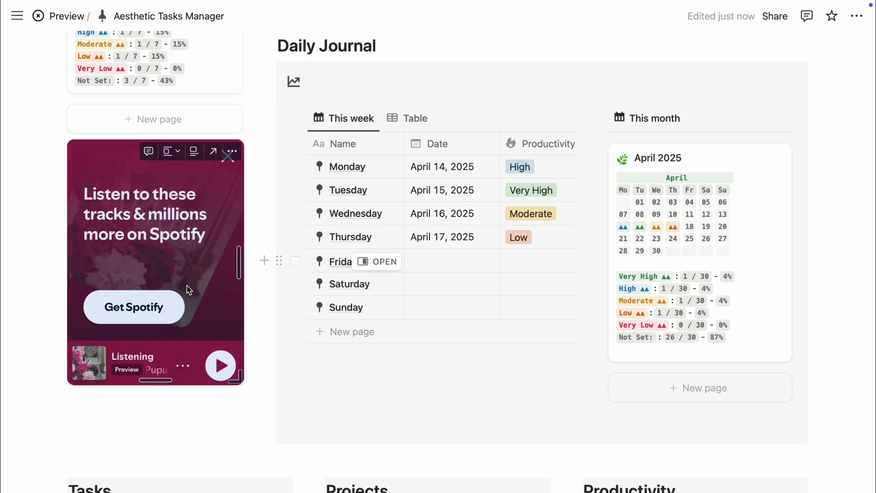
pyautogui.click(233, 151)
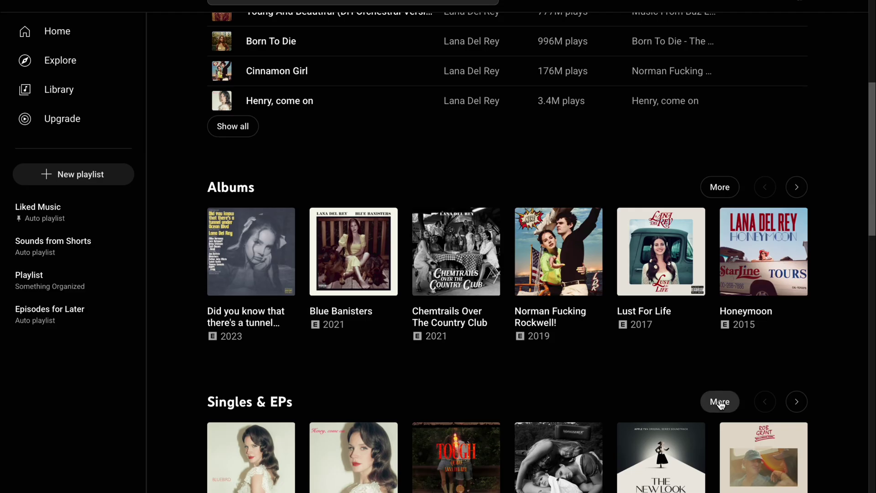
# - Open the Lust For Life album's options in YouTube Music and choose Share
pyautogui.moveTo(693, 226)
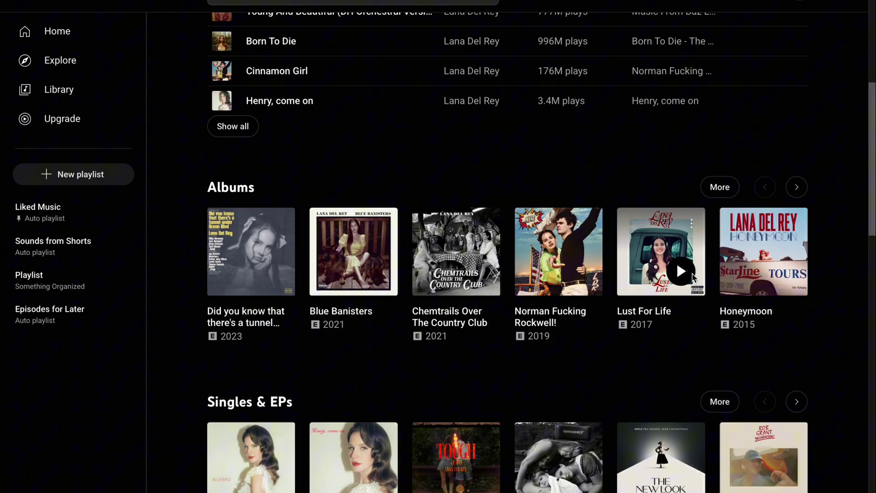
pyautogui.click(692, 224)
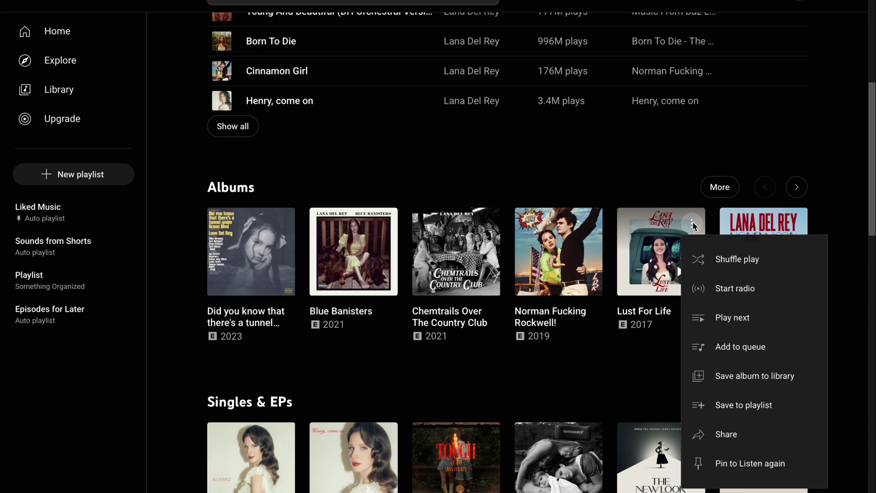
pyautogui.click(726, 435)
# - Copy the Lust For Life link and embed it in the empty block as a shorter player
pyautogui.click(556, 293)
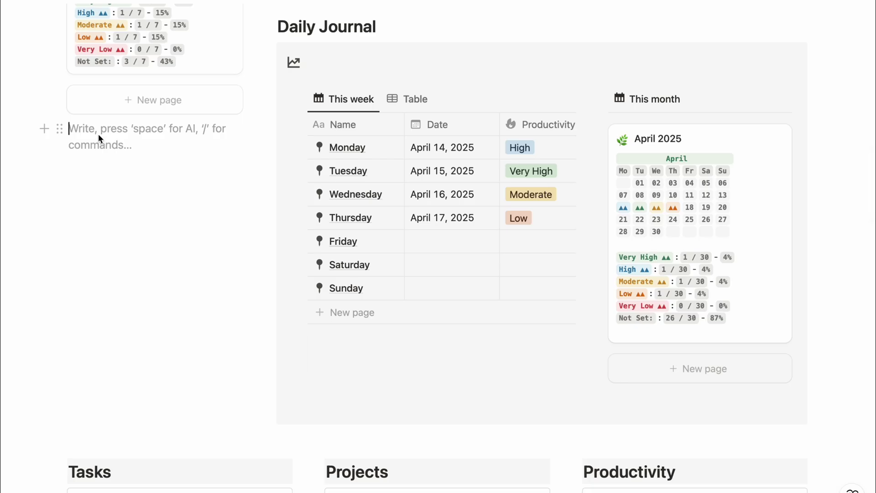
pyautogui.hotkey('ctrl', 'v')
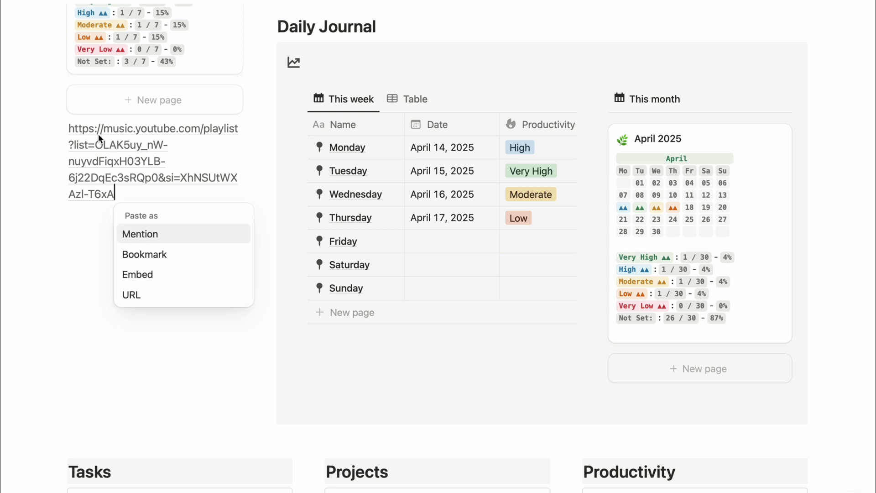
pyautogui.click(147, 275)
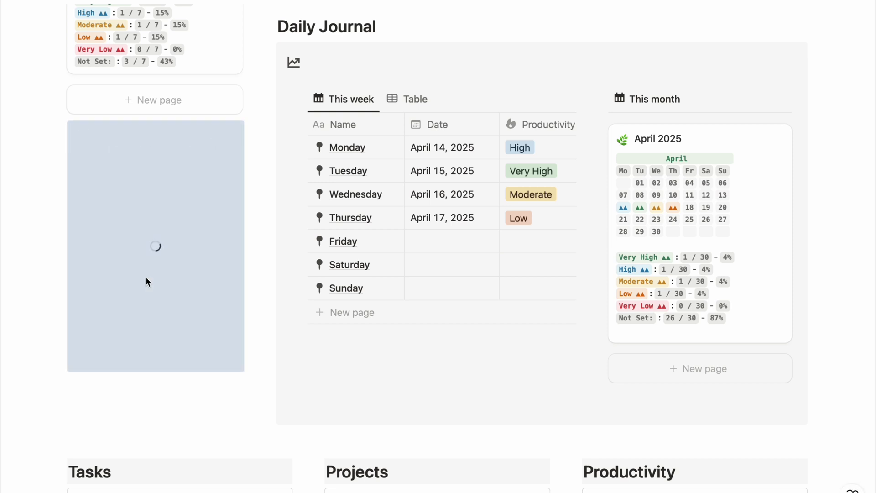
pyautogui.moveTo(164, 345); pyautogui.dragTo(167, 302)
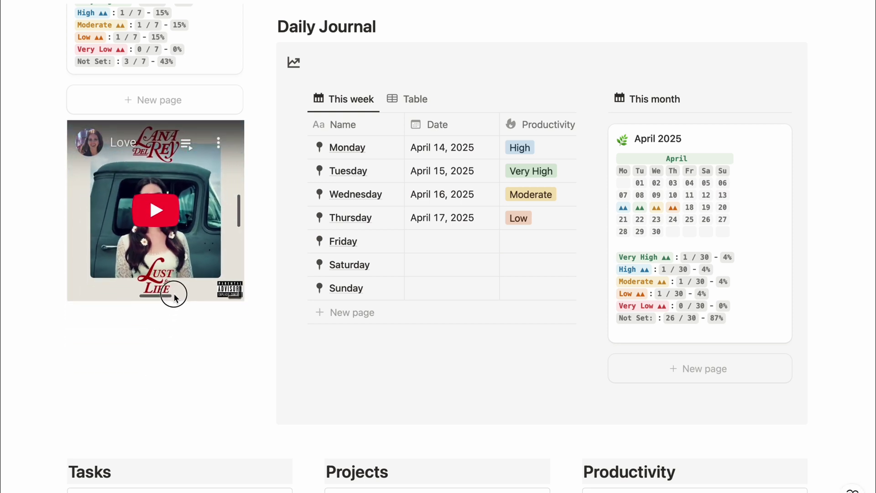
pyautogui.click(172, 294)
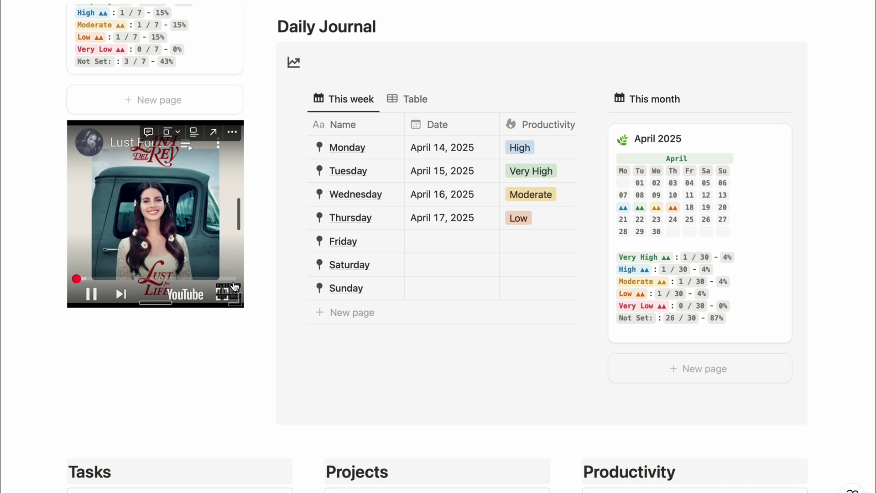
pyautogui.click(186, 146)
pyautogui.scroll(-5, 175, 249)
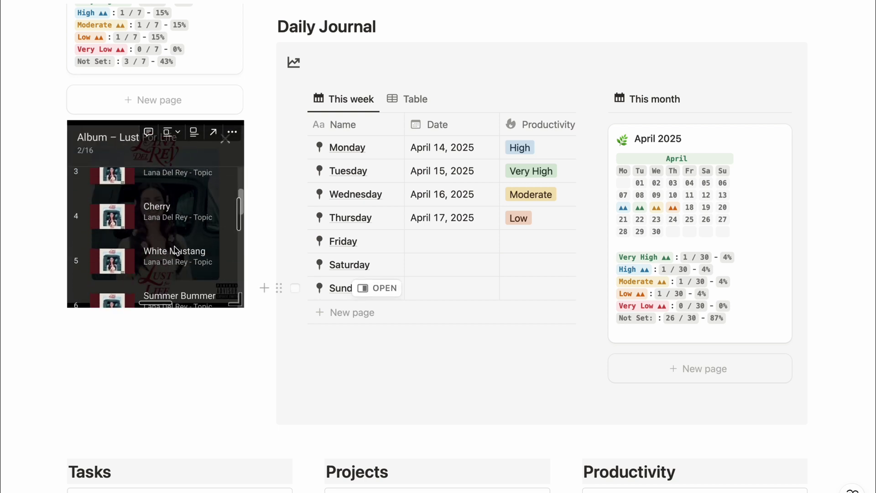
pyautogui.click(168, 204)
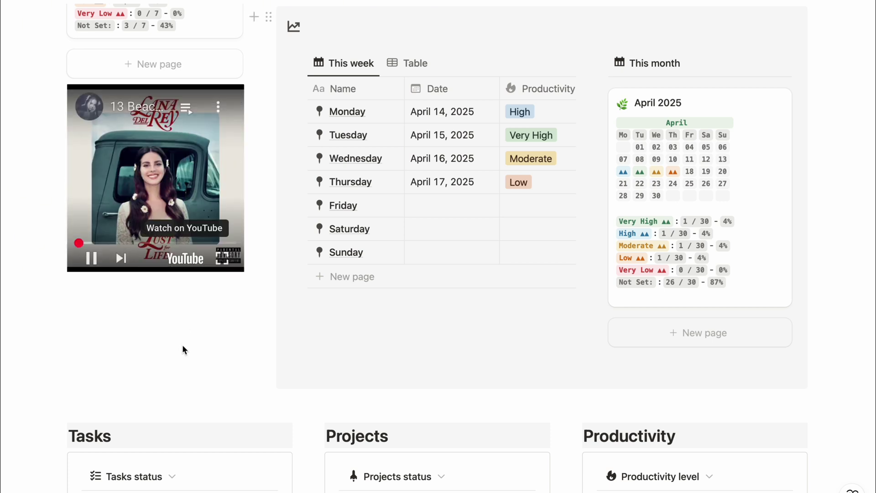
pyautogui.scroll(1, 183, 345)
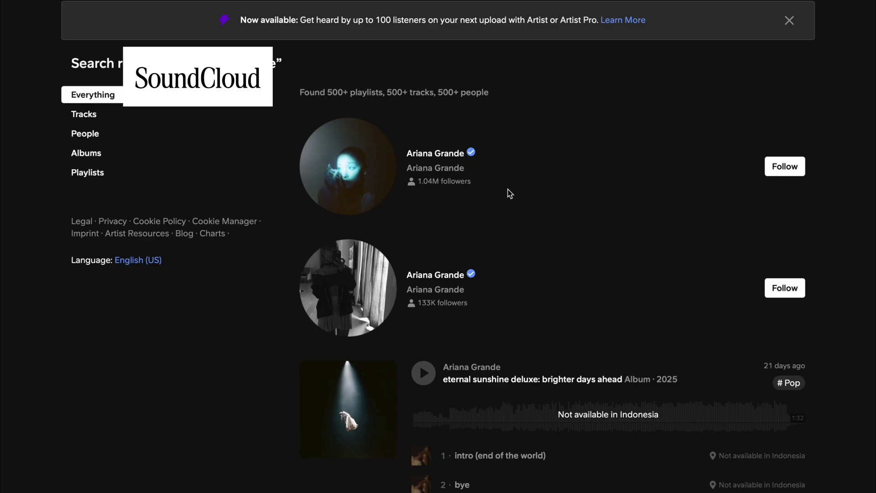
pyautogui.click(436, 153)
pyautogui.scroll(-4, 430, 373)
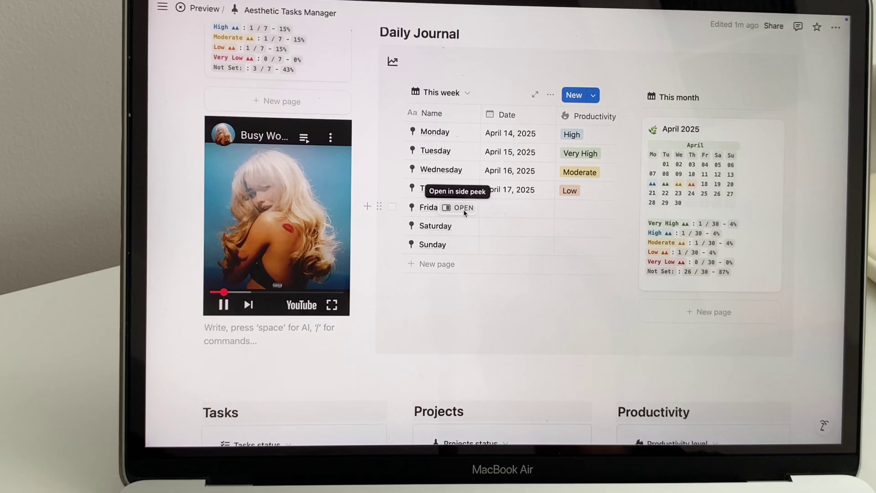
# - Set Friday's entry to April 18, productivity High, and begin the priorities list with '1. Reply to ema'
pyautogui.click(454, 208)
pyautogui.click(624, 113)
pyautogui.click(692, 227)
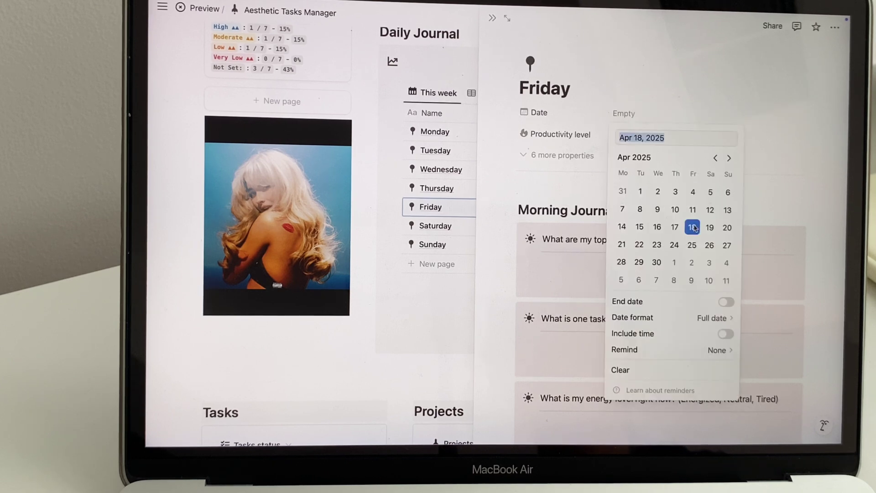
pyautogui.click(765, 185)
pyautogui.click(624, 135)
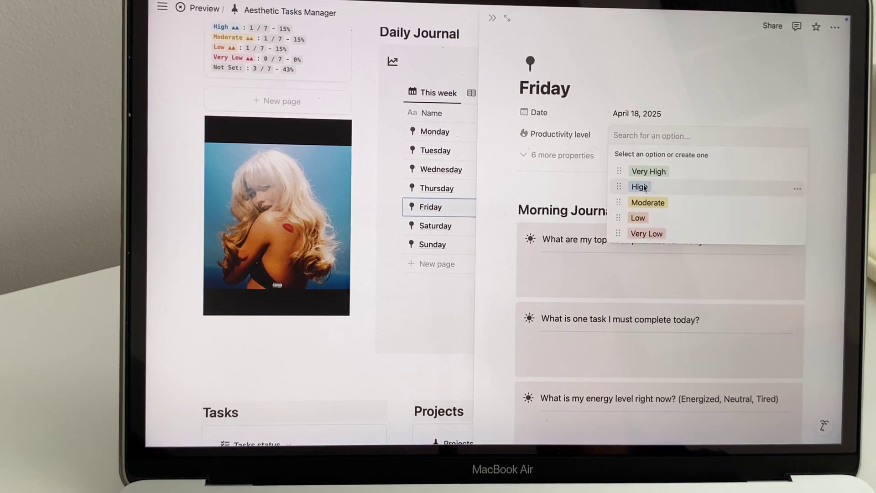
pyautogui.click(643, 185)
pyautogui.click(601, 261)
pyautogui.write('1. ')
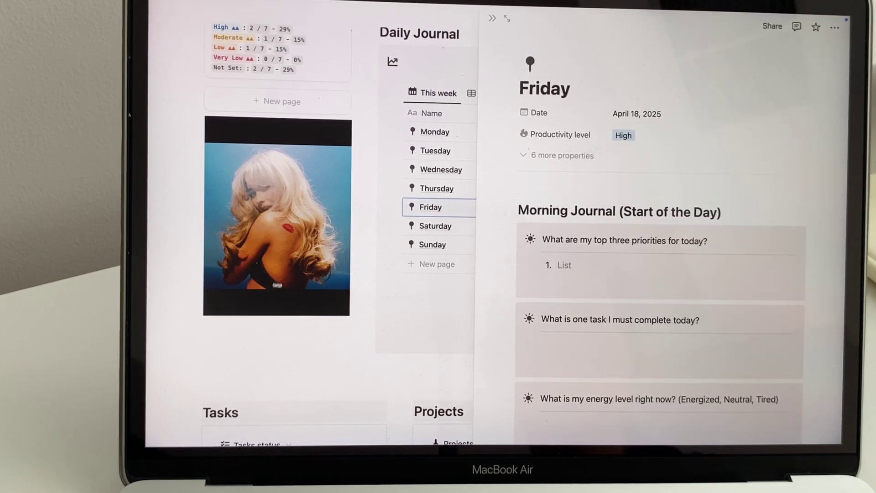
pyautogui.write('Reply to ema')
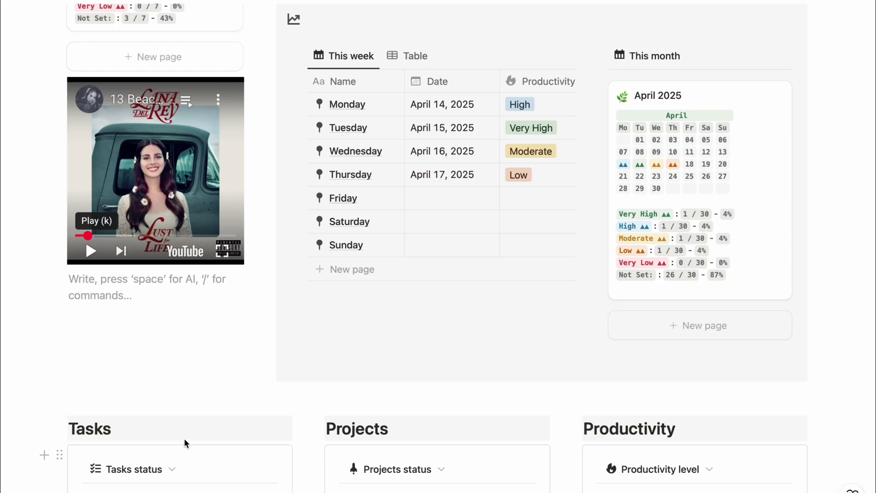
# - Insert an image block using the Giphy bear GIF 'It's a good day to be happy!'
pyautogui.scroll(-3, 105, 291)
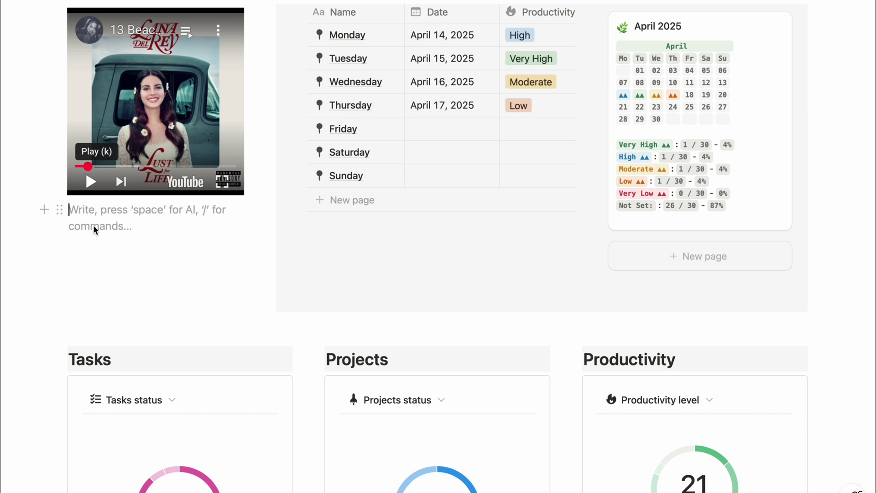
pyautogui.write('/image')
pyautogui.click(98, 258)
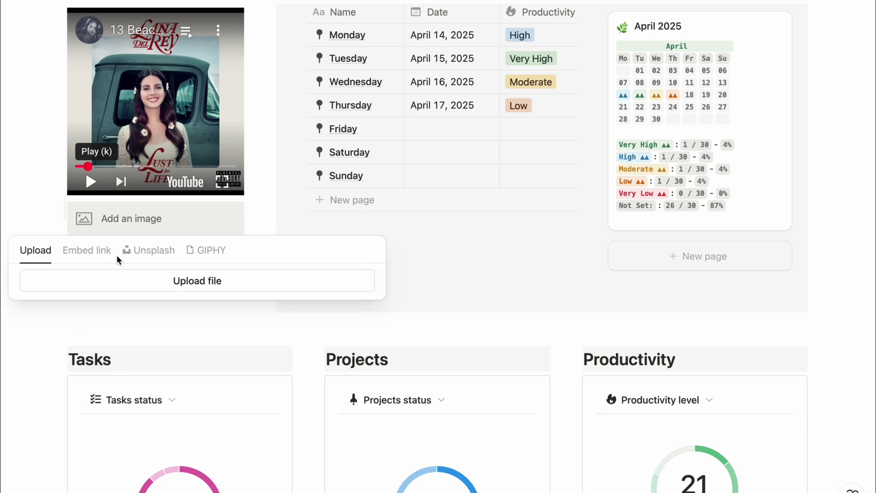
pyautogui.click(213, 251)
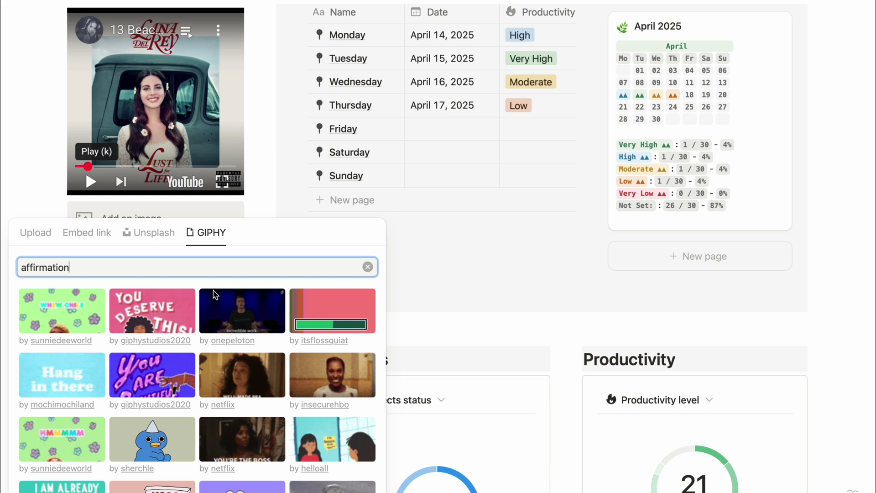
pyautogui.scroll(-3, 232, 393)
pyautogui.scroll(-4, 233, 393)
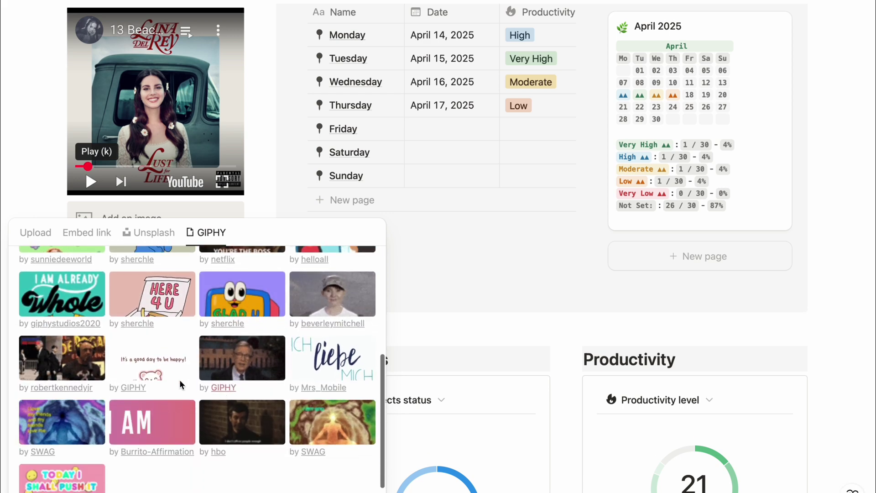
pyautogui.click(143, 362)
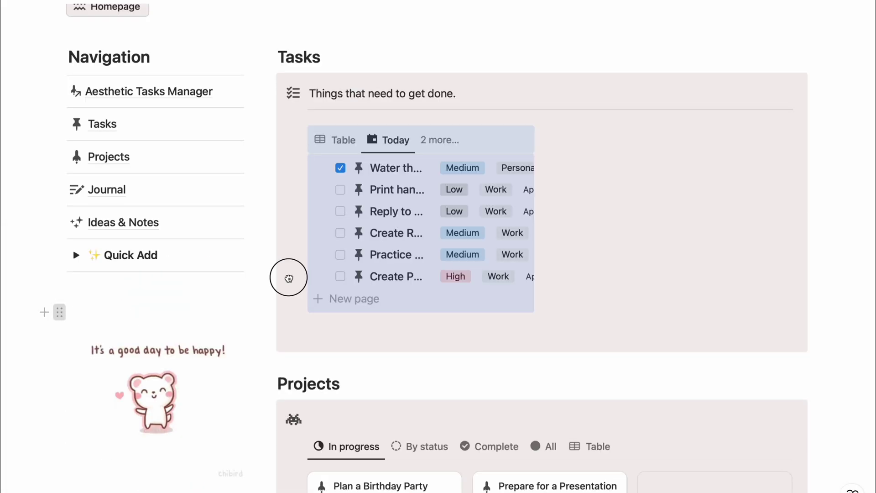
# - Drag the bear GIF beside the Tasks table in its callout and widen the table
pyautogui.moveTo(274, 323); pyautogui.dragTo(625, 133)
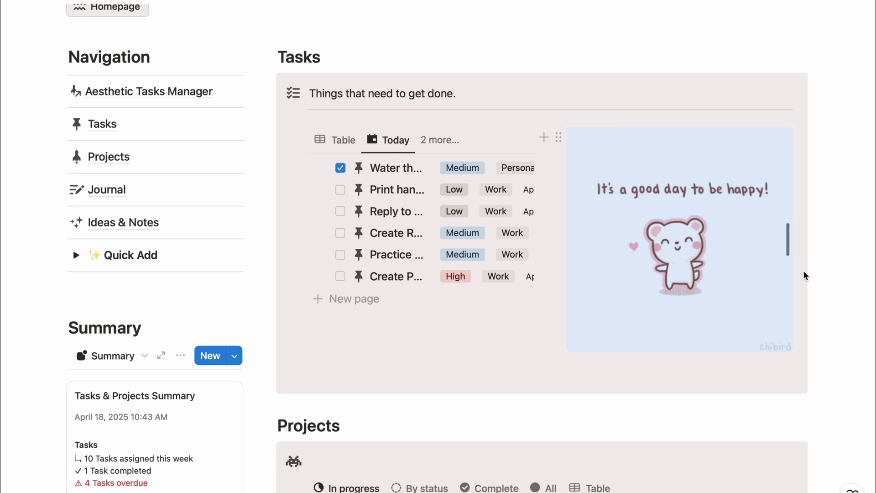
pyautogui.moveTo(566, 132); pyautogui.dragTo(598, 133)
pyautogui.click(843, 285)
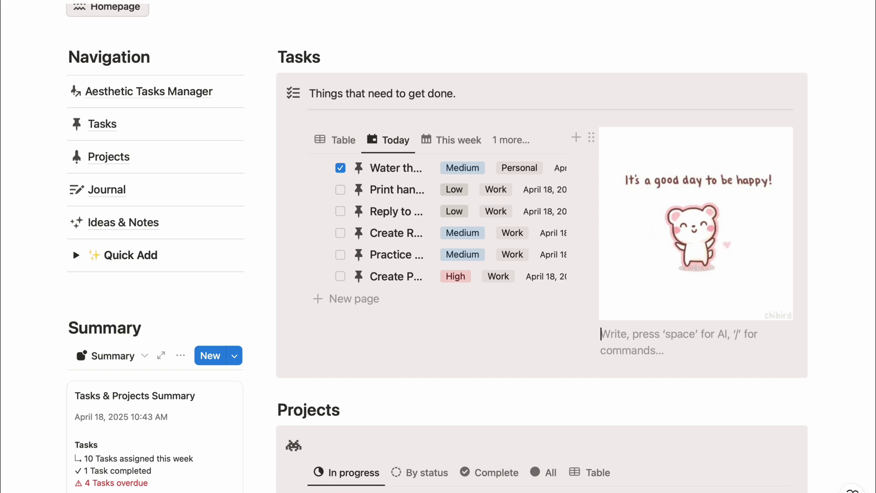
pyautogui.hotkey('ctrl', 'z')
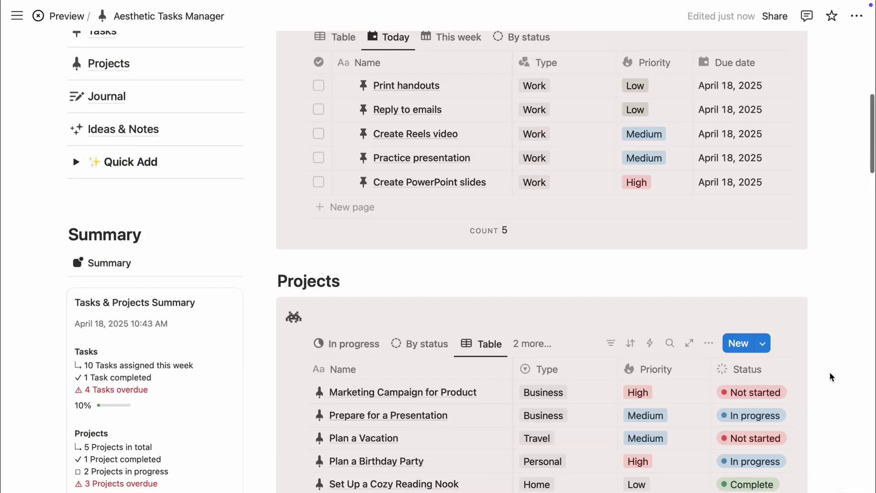
# - Switch the Projects database to its In progress board view
pyautogui.scroll(-5, 830, 374)
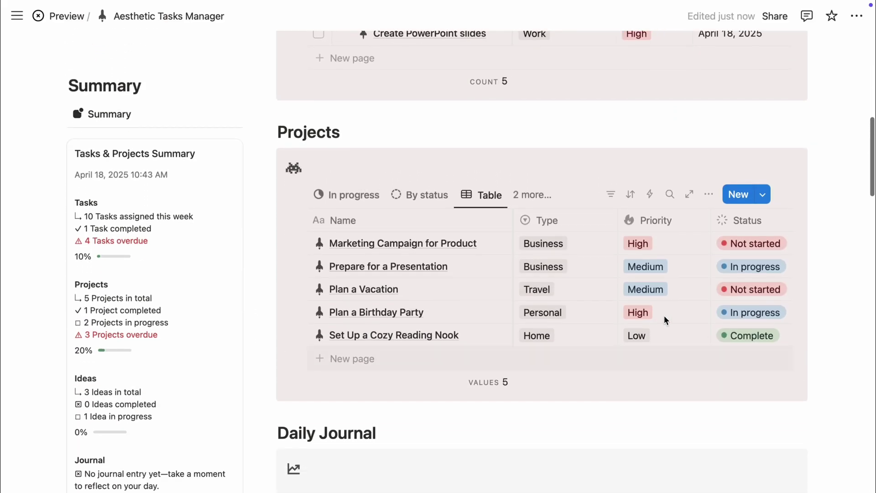
pyautogui.click(358, 194)
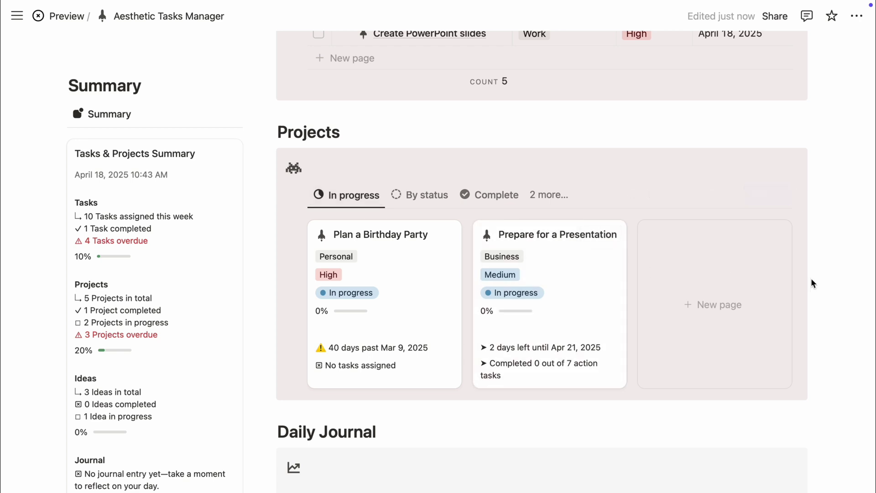